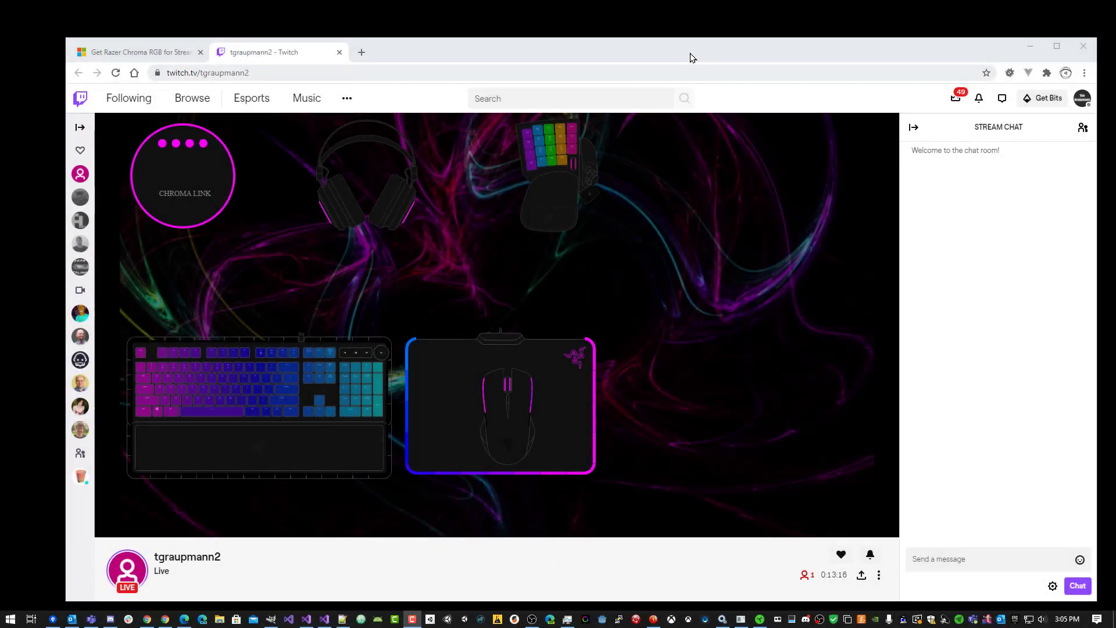
Log the Chroma widget out of its account in Game Bar, then close the widget and overlay
left_click(690, 57)
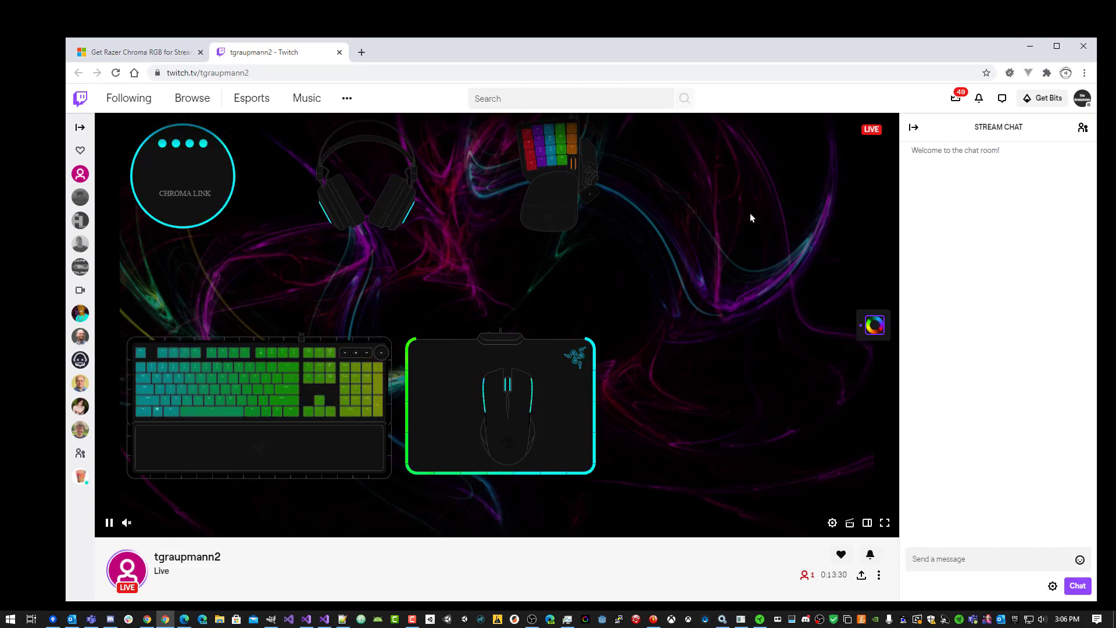
key("super+g")
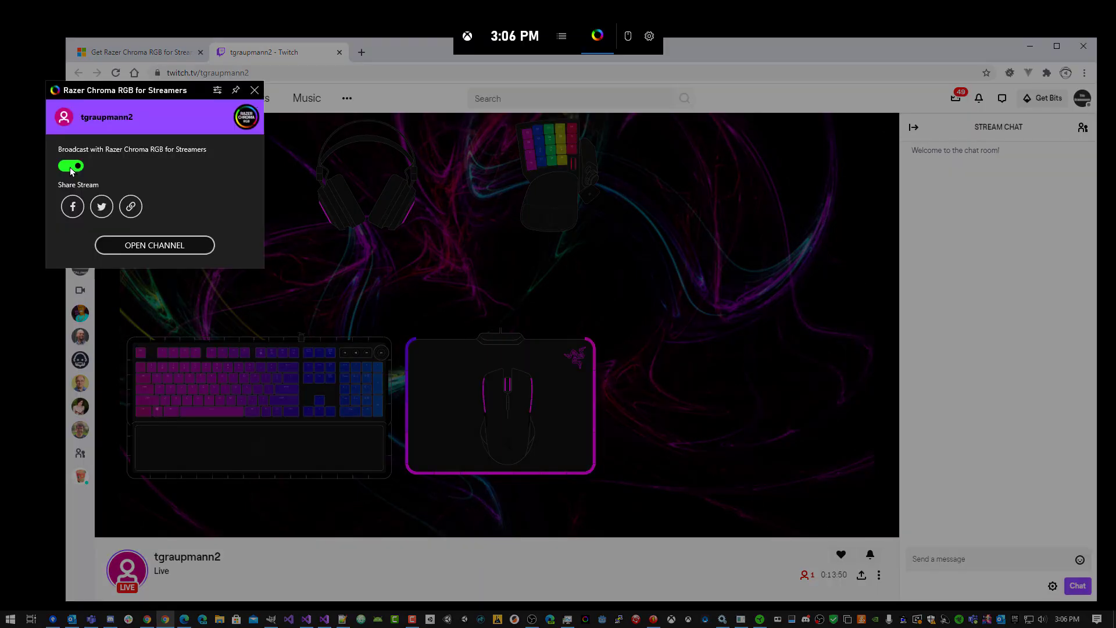
left_click(216, 90)
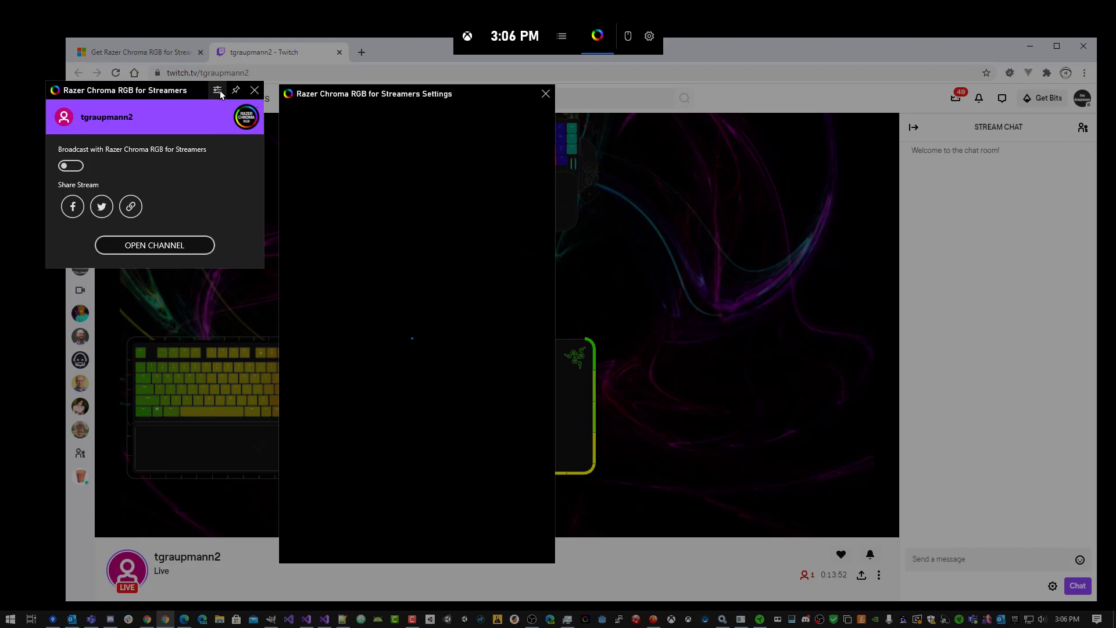
left_click(501, 148)
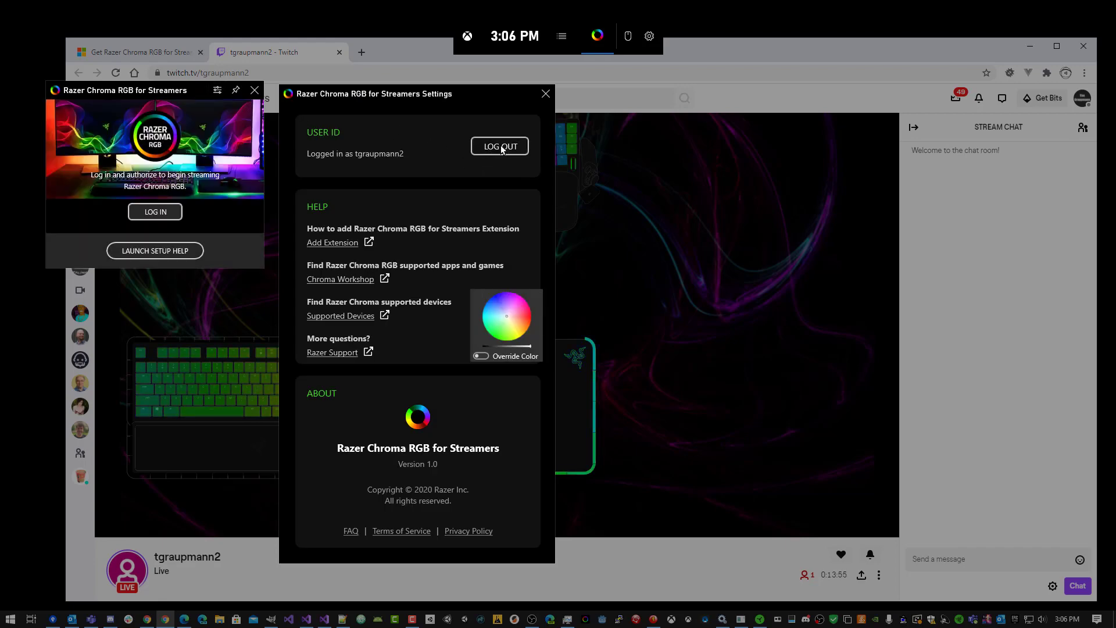
left_click(255, 91)
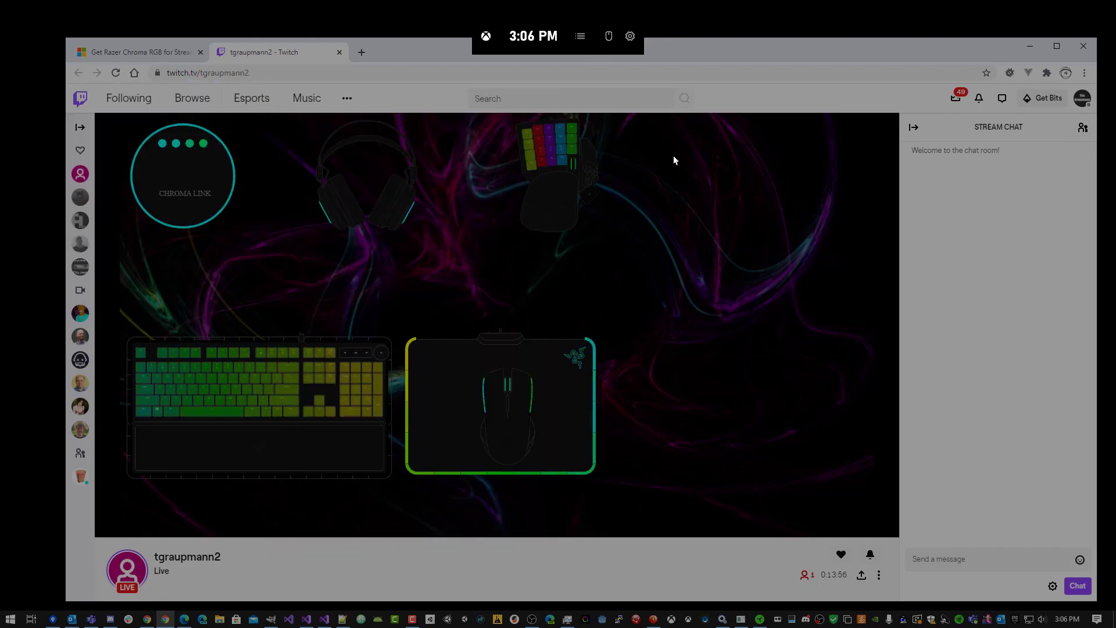
left_click(694, 206)
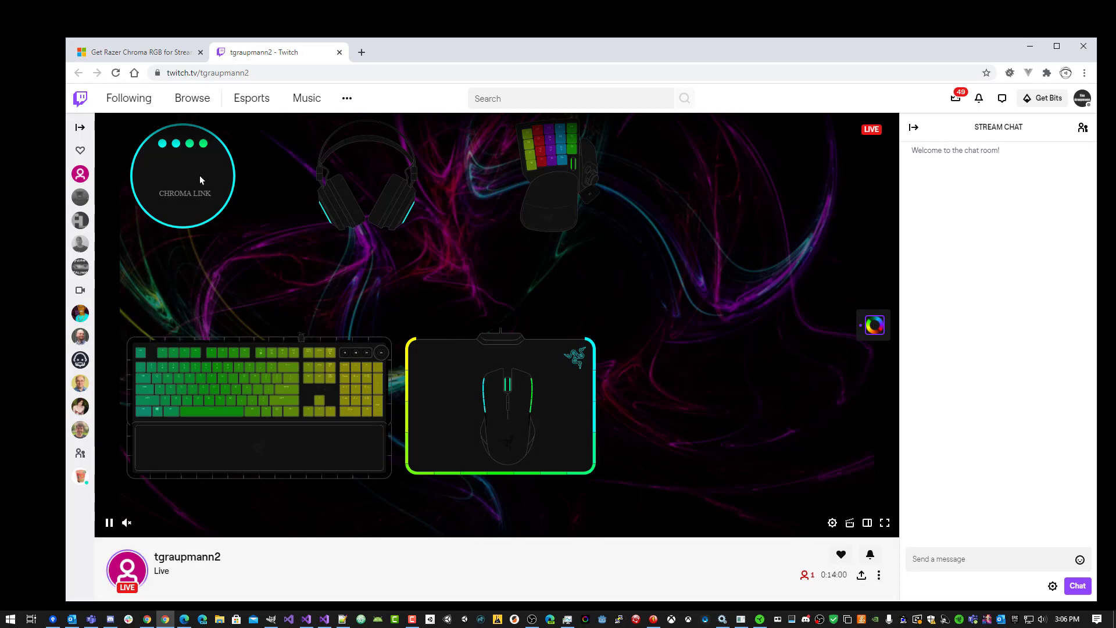
Close the Twitch tab and search Windows for 'xbox'
middle_click(292, 52)
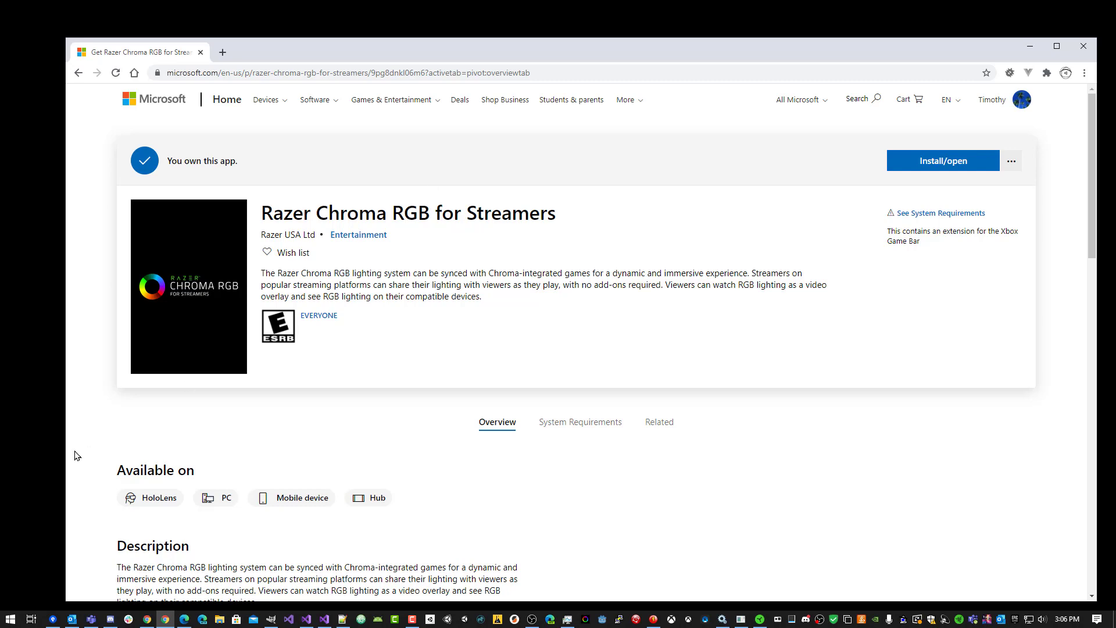
left_click(11, 618)
type("xb")
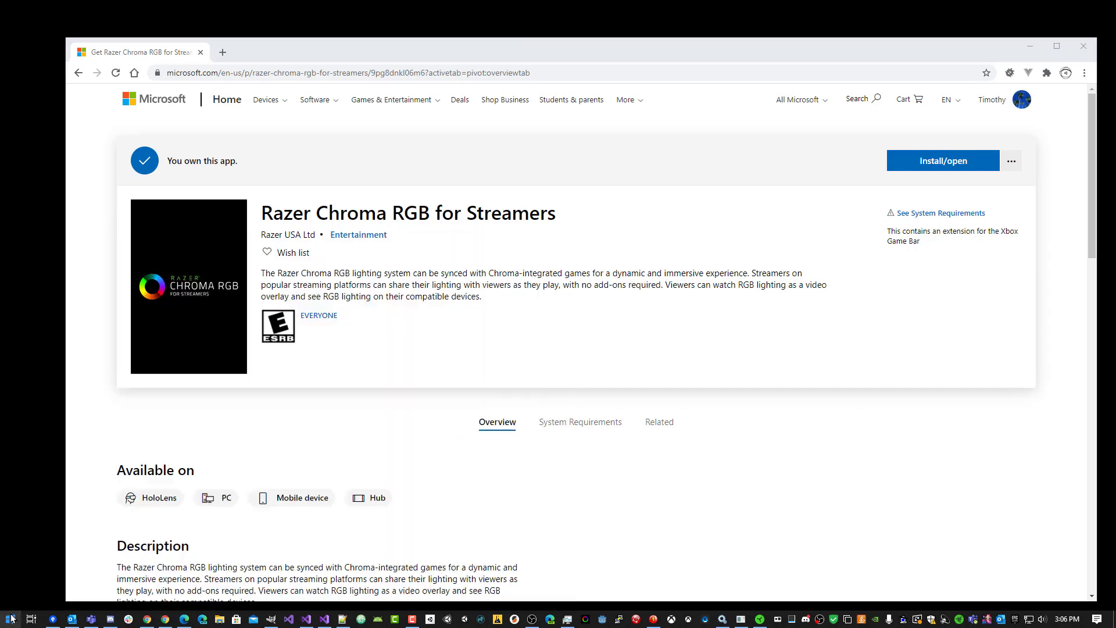
type("ox")
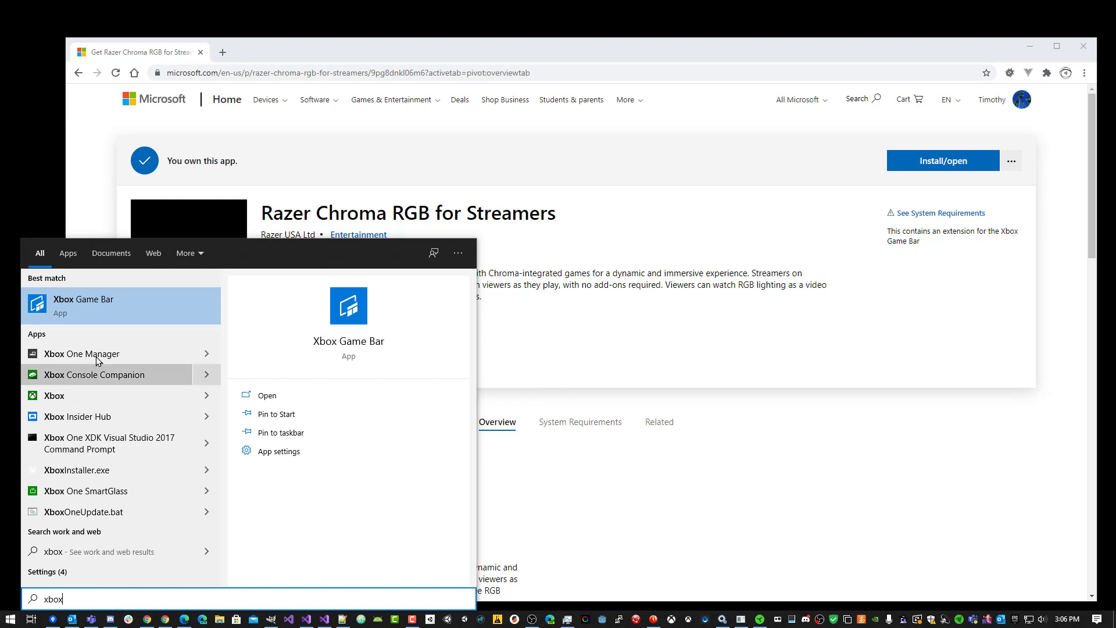
Launch Xbox Game Bar and view Razer Chroma RGB for Streamers in the Widget Store
left_click(84, 302)
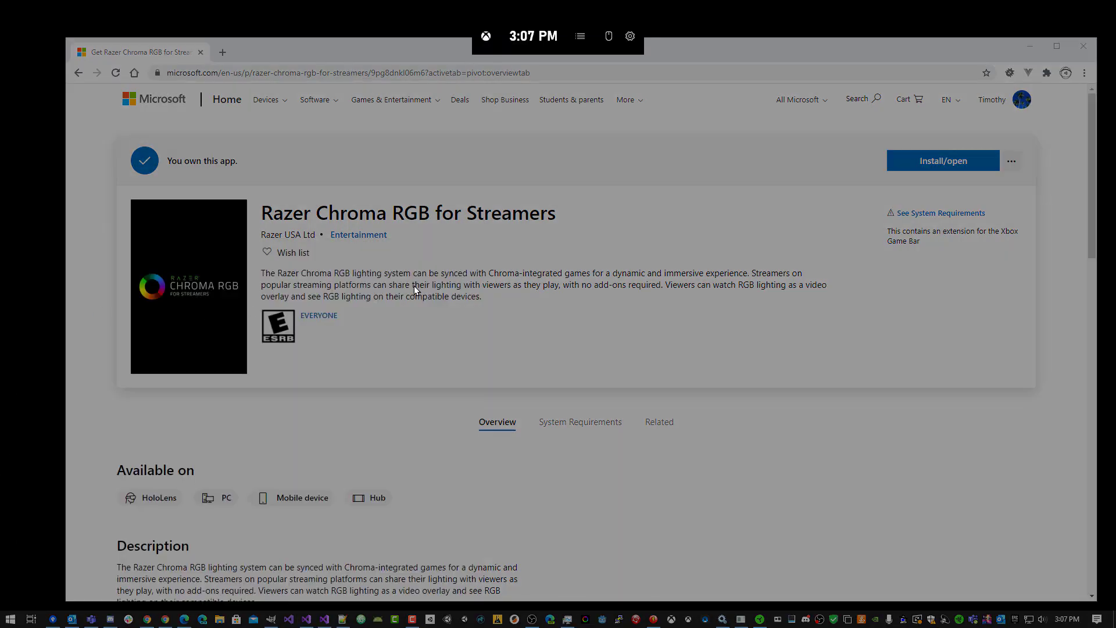
left_click(581, 36)
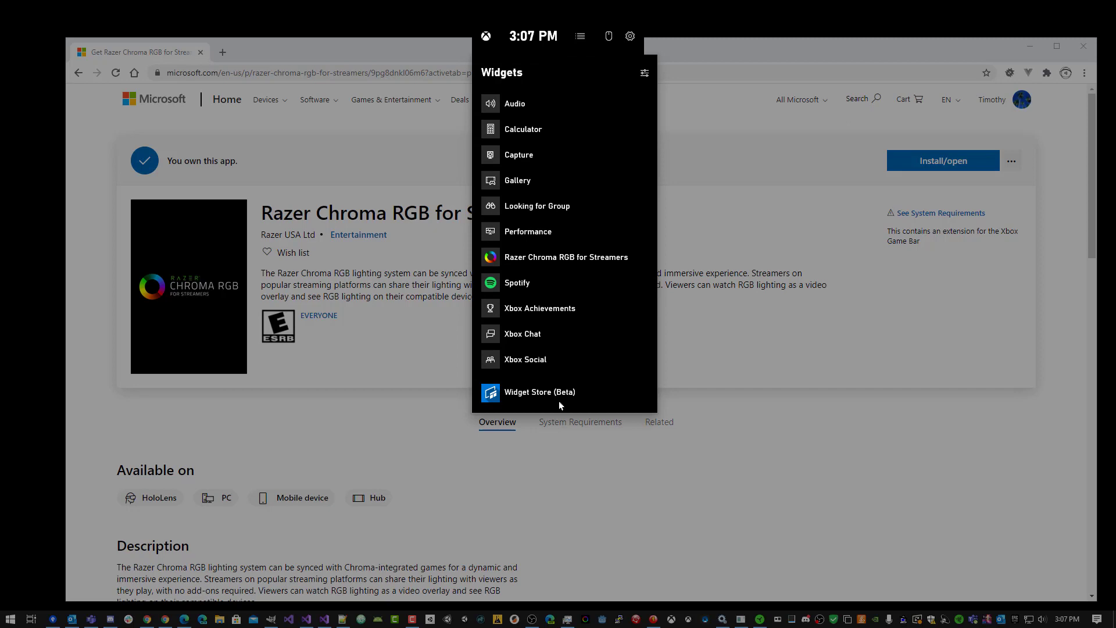
left_click(542, 393)
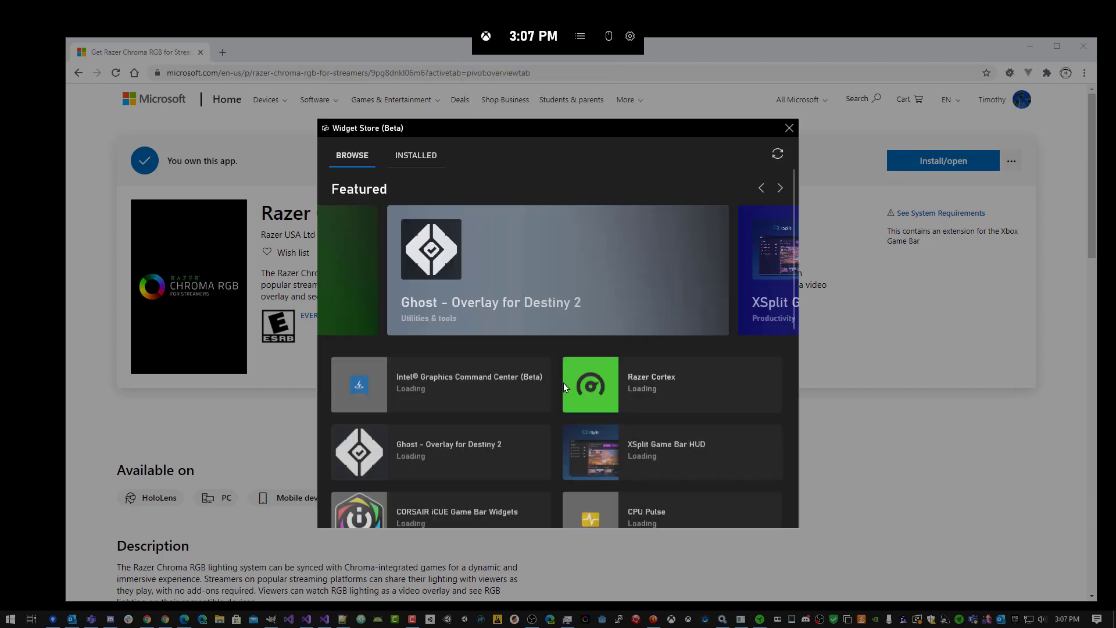
scroll(451, 306, "down", 6)
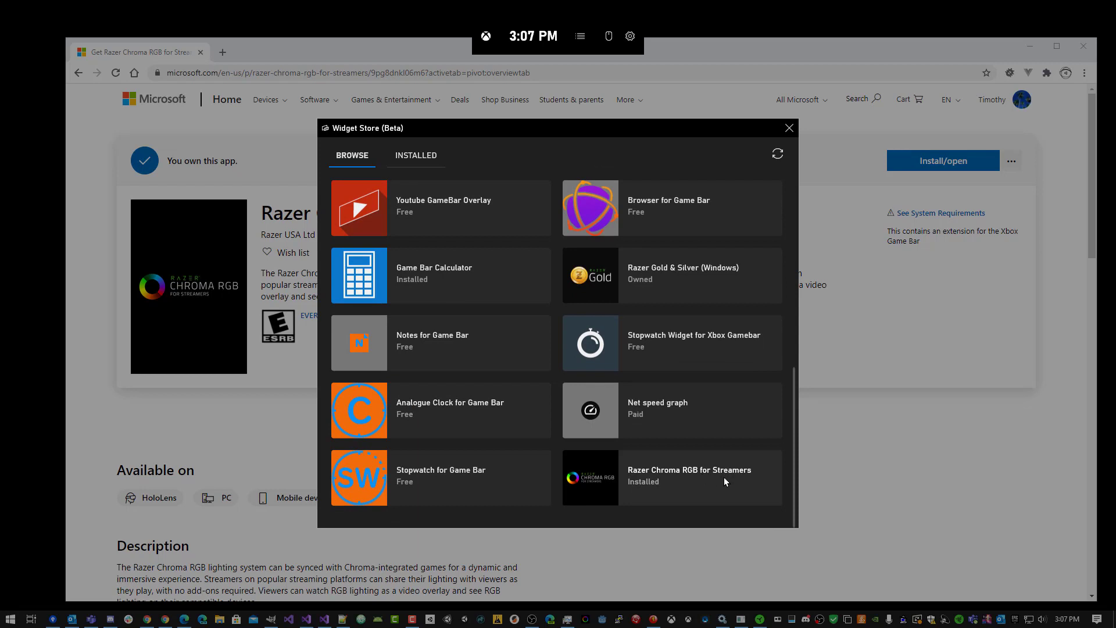
left_click(610, 479)
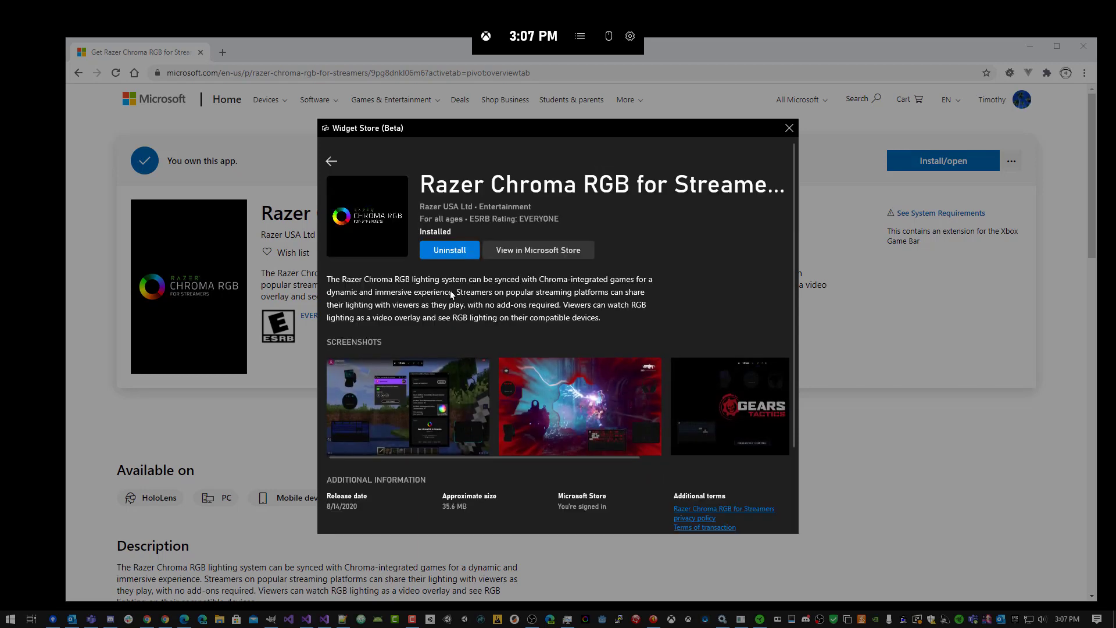
Close the Widget Store and widget list, then dismiss the Game Bar overlay
left_click(792, 129)
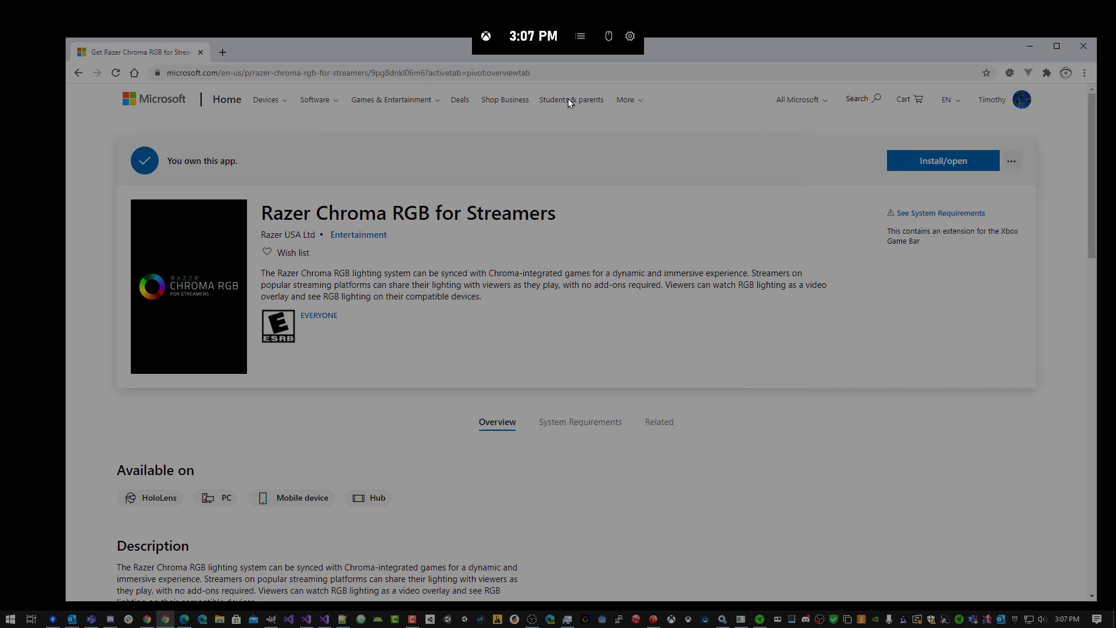
left_click(578, 42)
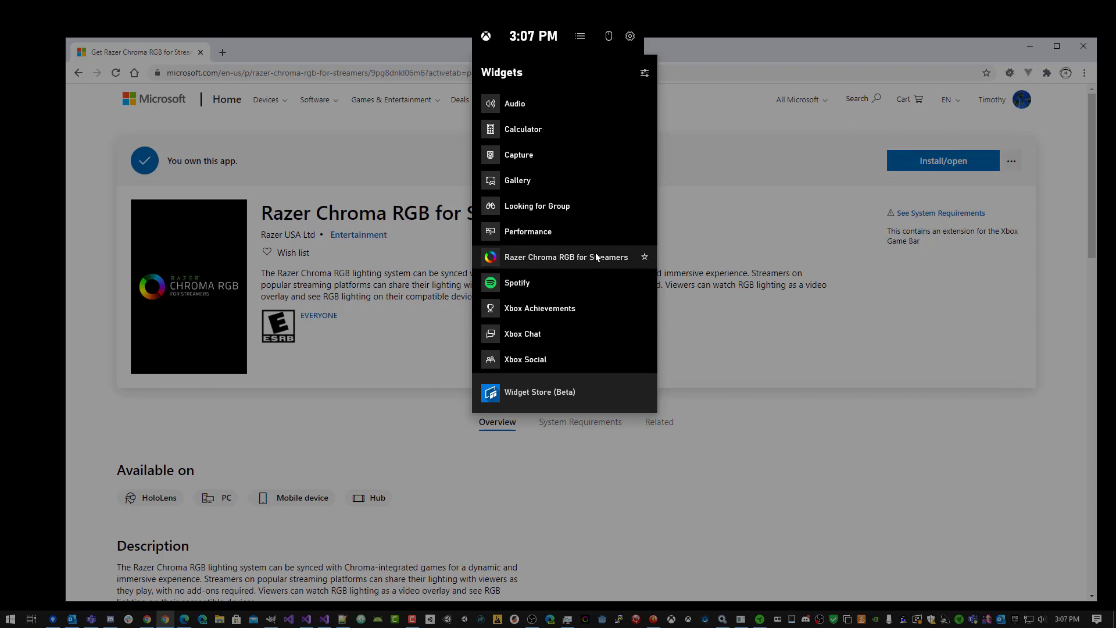
left_click(731, 407)
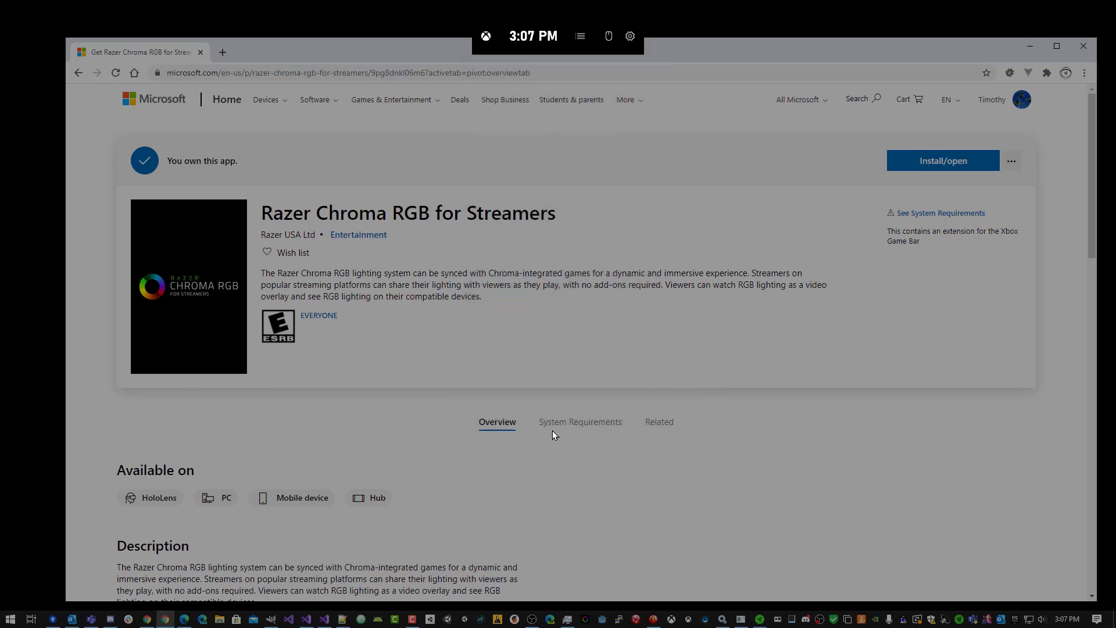
left_click(555, 214)
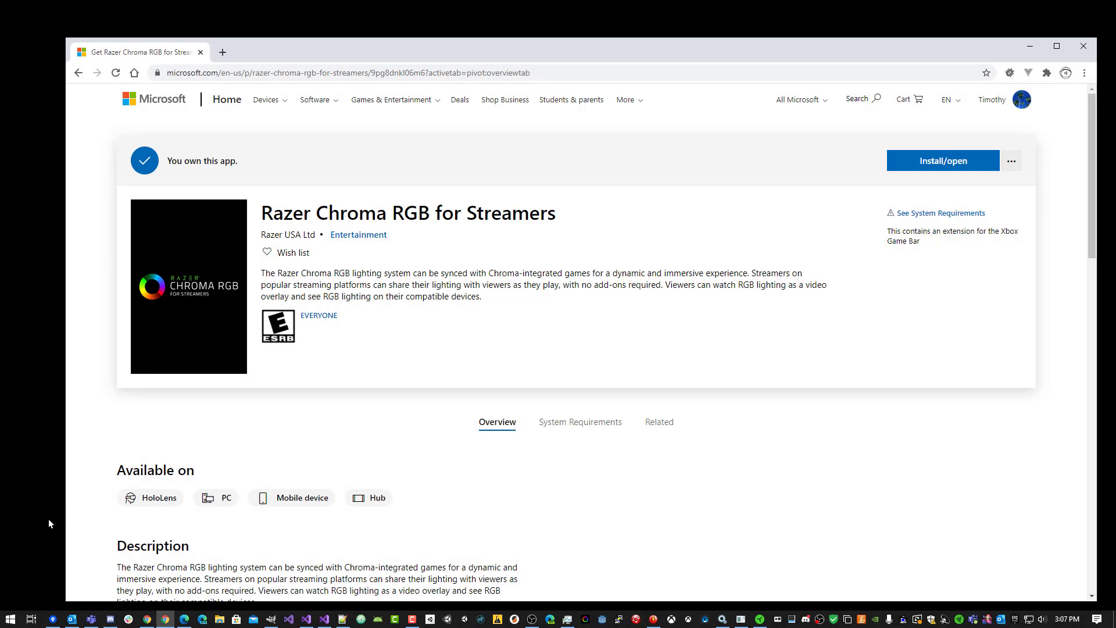
Launch the Razer Chroma RGB for Streamers desktop app from a 'razer' search and log in
left_click(7, 617)
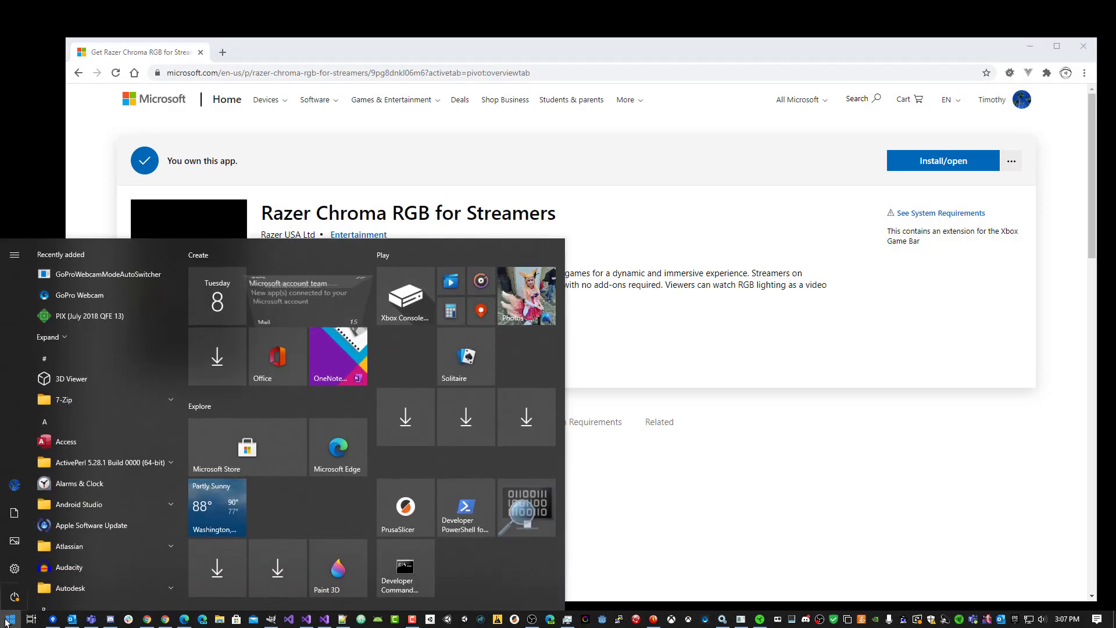
type("razer")
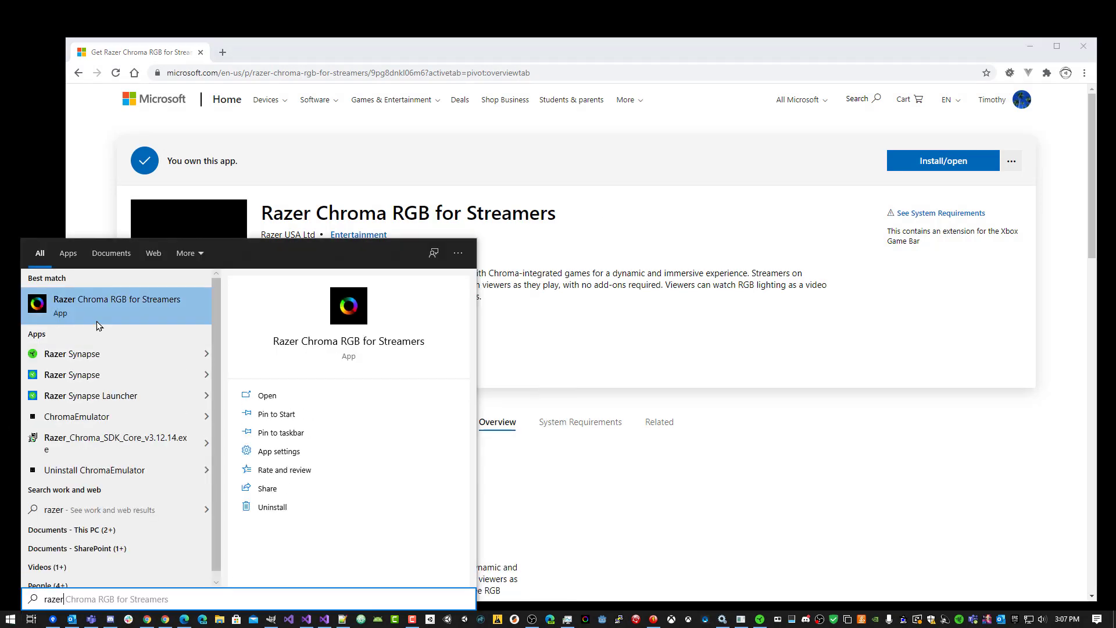
left_click(99, 302)
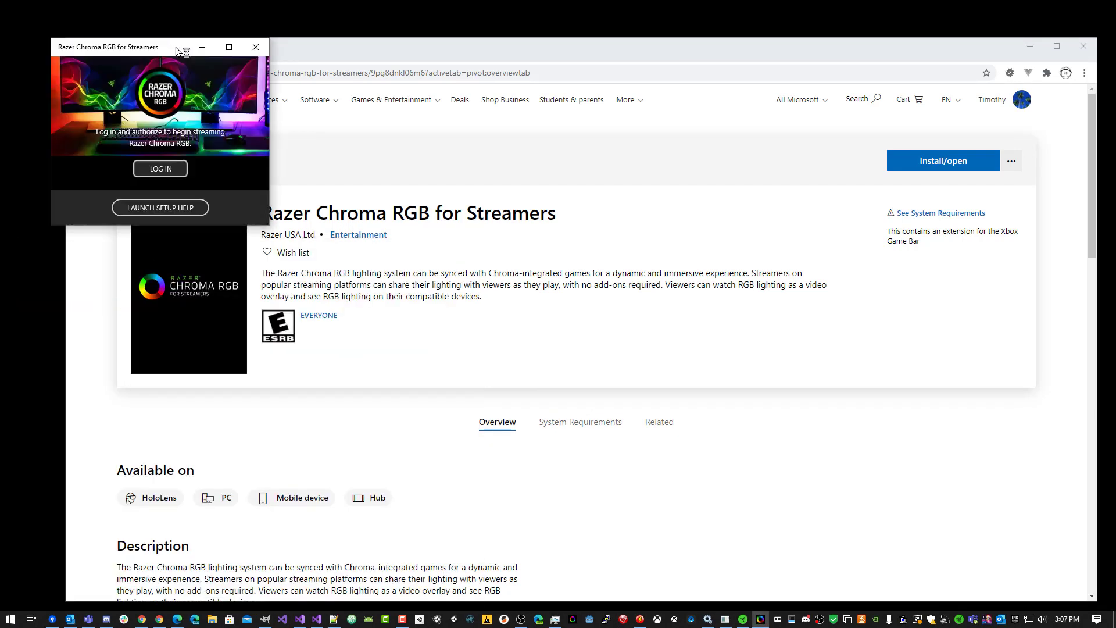
left_click_drag(161, 50, 473, 214)
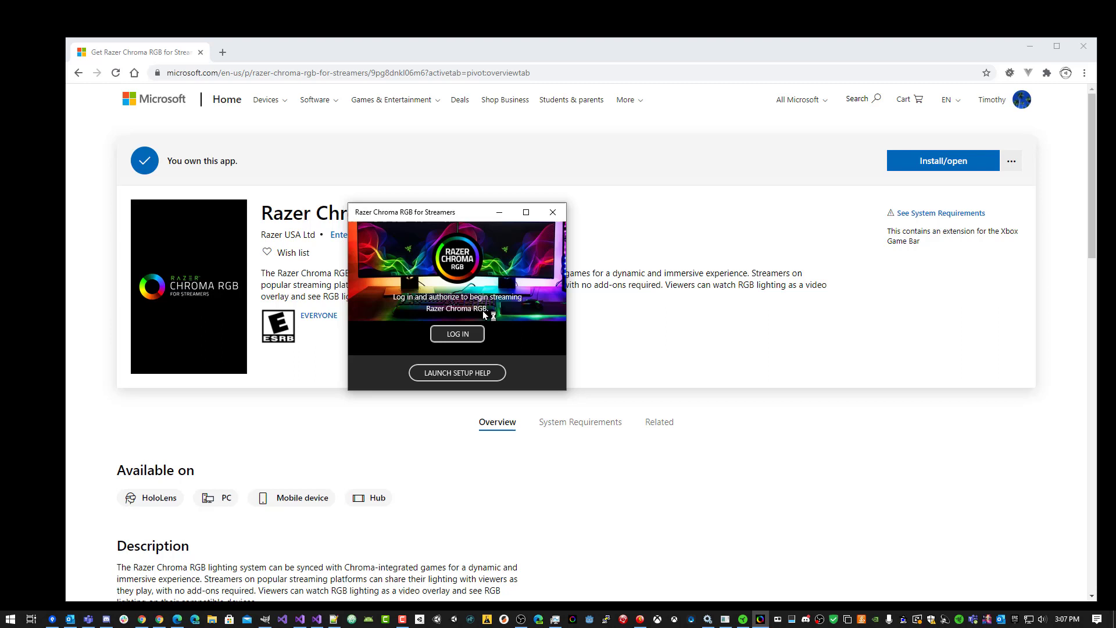
left_click(457, 333)
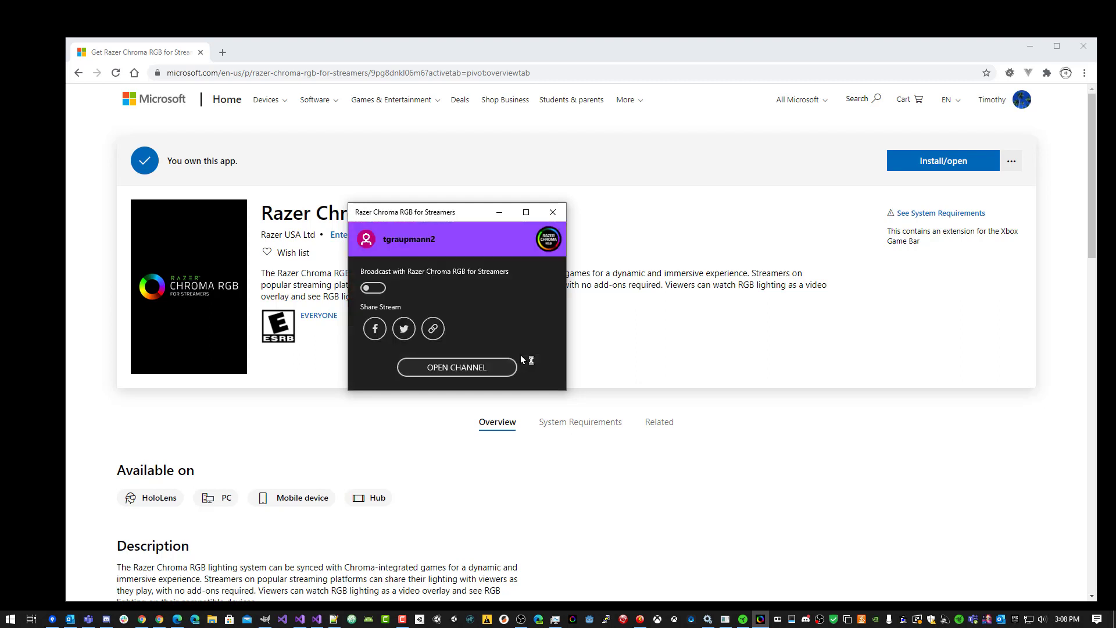
Turn Broadcast on and back off in the app, then close its window
left_click_drag(458, 211, 249, 161)
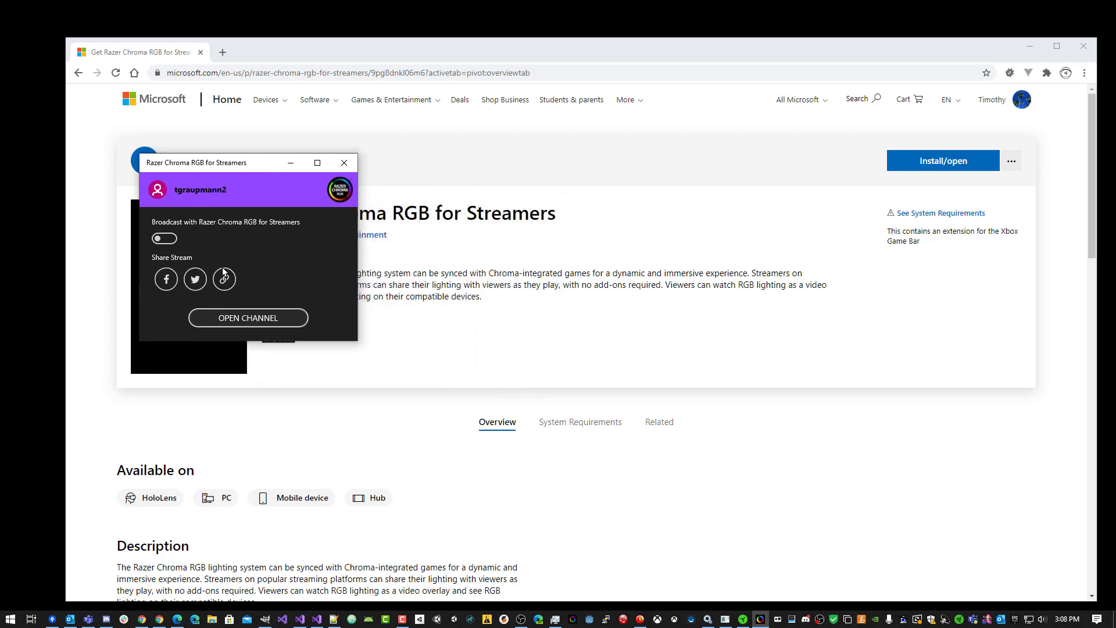
left_click(162, 244)
left_click(163, 244)
left_click(344, 163)
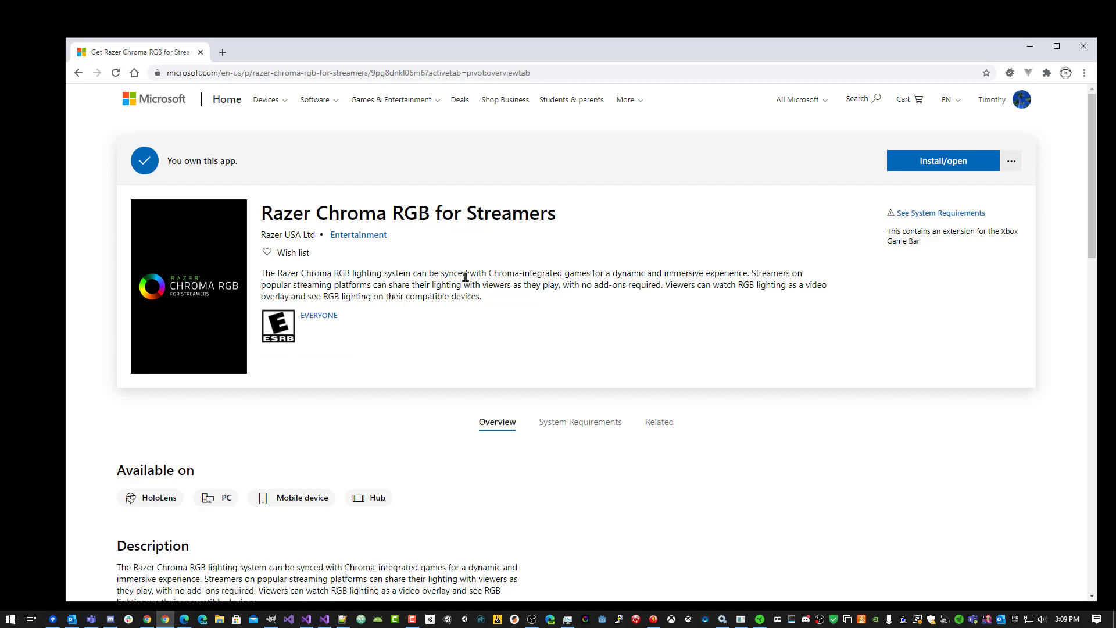
Open the Razer Chroma widget from Game Bar's widget list and switch Broadcast on
key("super+g")
left_click(580, 36)
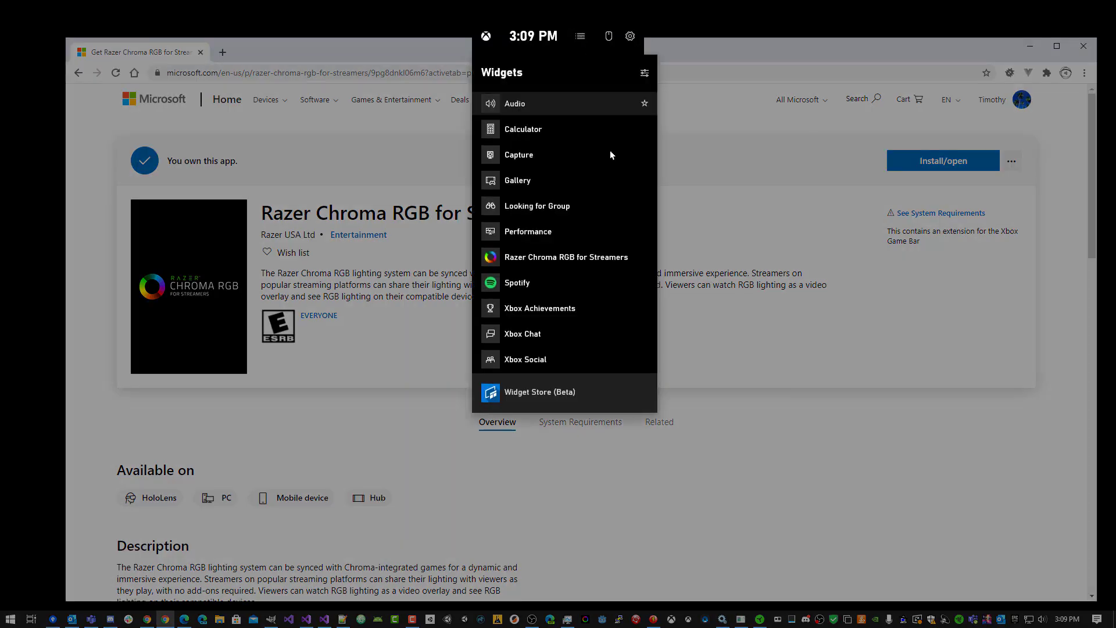
left_click(587, 256)
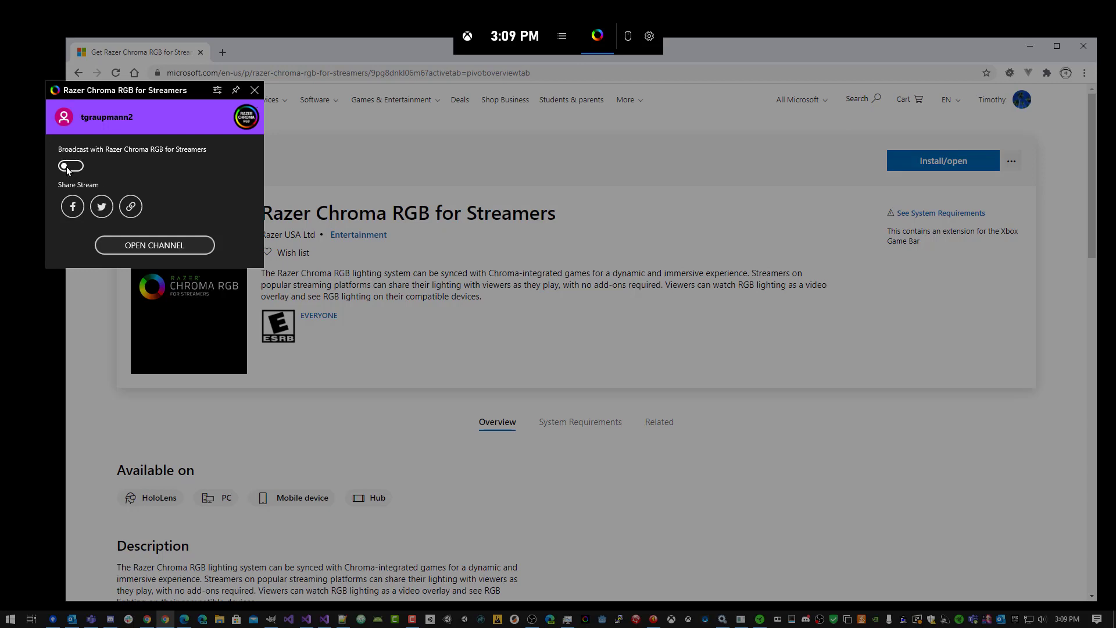
left_click(67, 168)
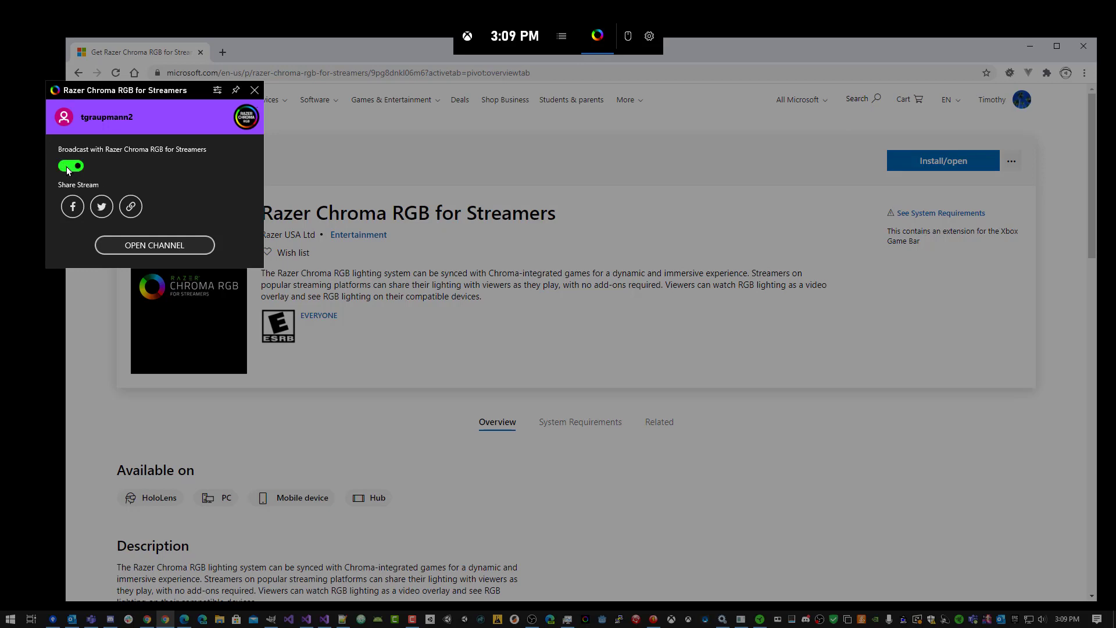
Use Add Extension in the widget's settings to open the Twitch extension page, then dismiss Game Bar
left_click(217, 90)
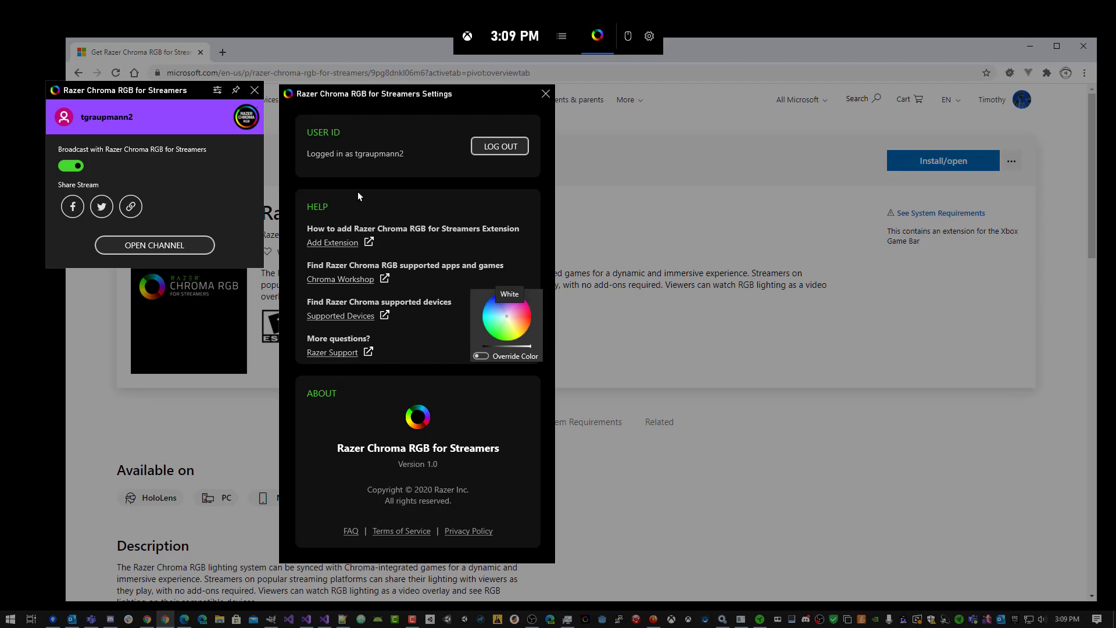
left_click(331, 242)
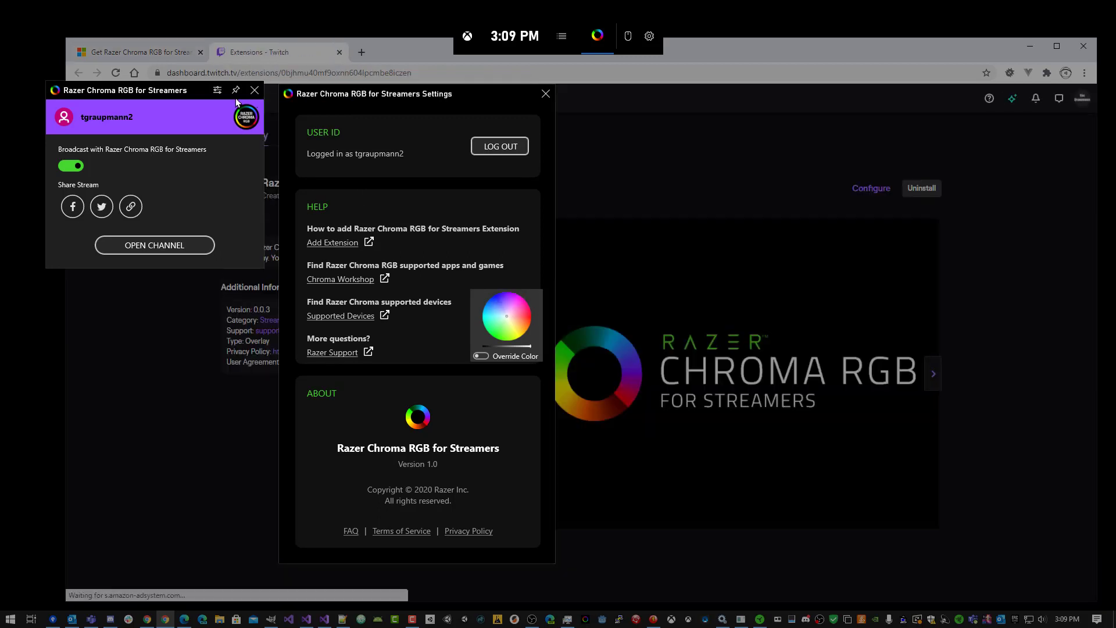
left_click(660, 255)
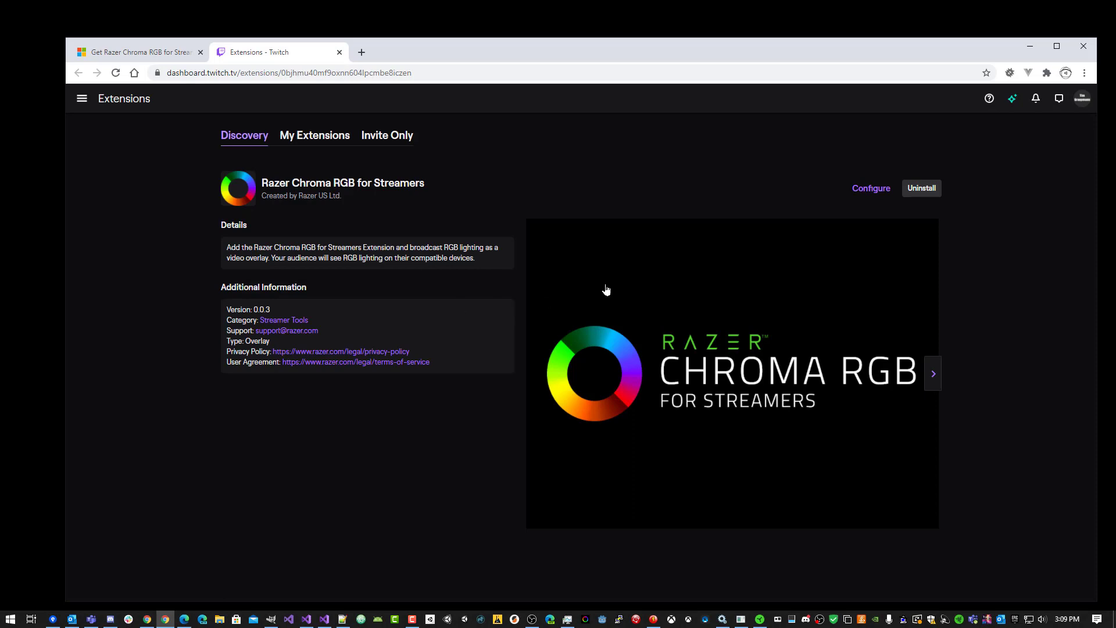
Read through the Razer Chroma extension's Configure steps, then close that dialog
left_click(870, 188)
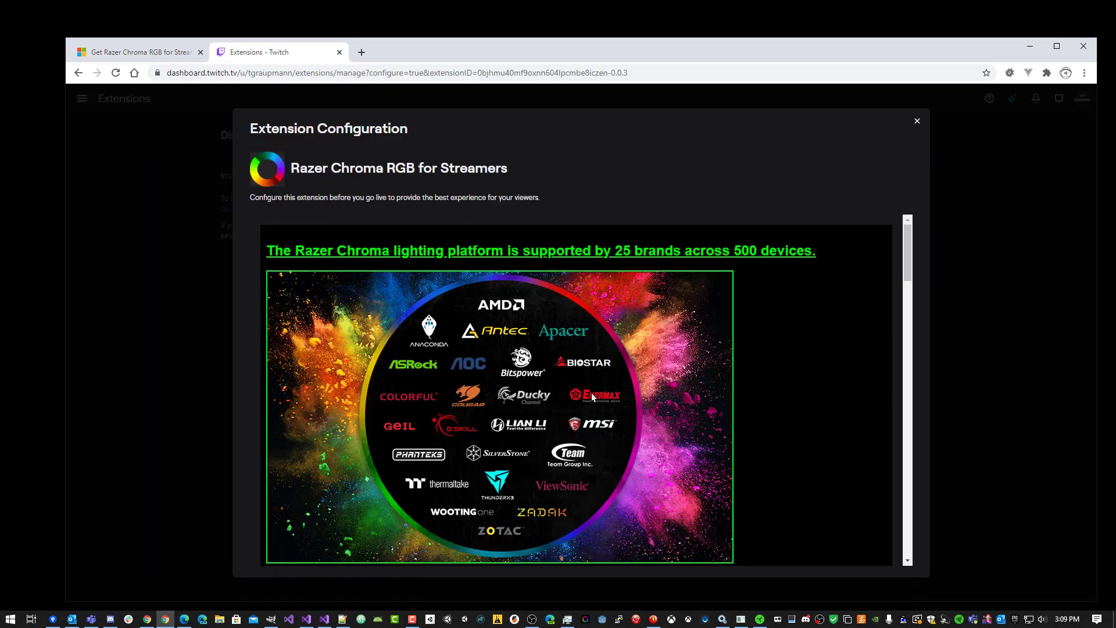
scroll(592, 397, "down", 5)
scroll(483, 368, "down", 1)
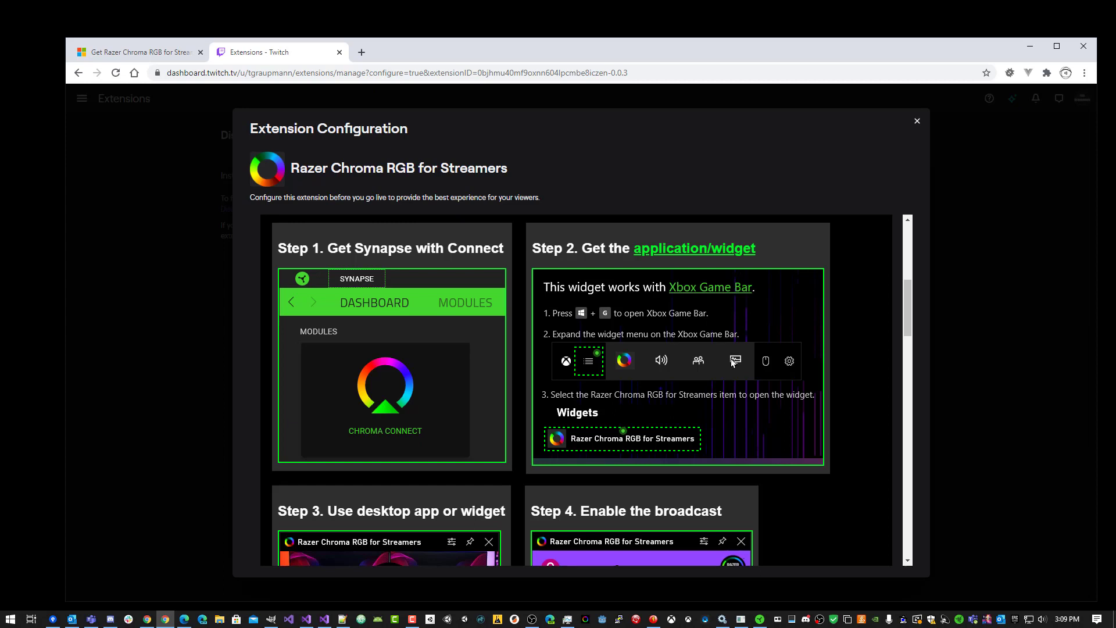
scroll(733, 361, "down", 2)
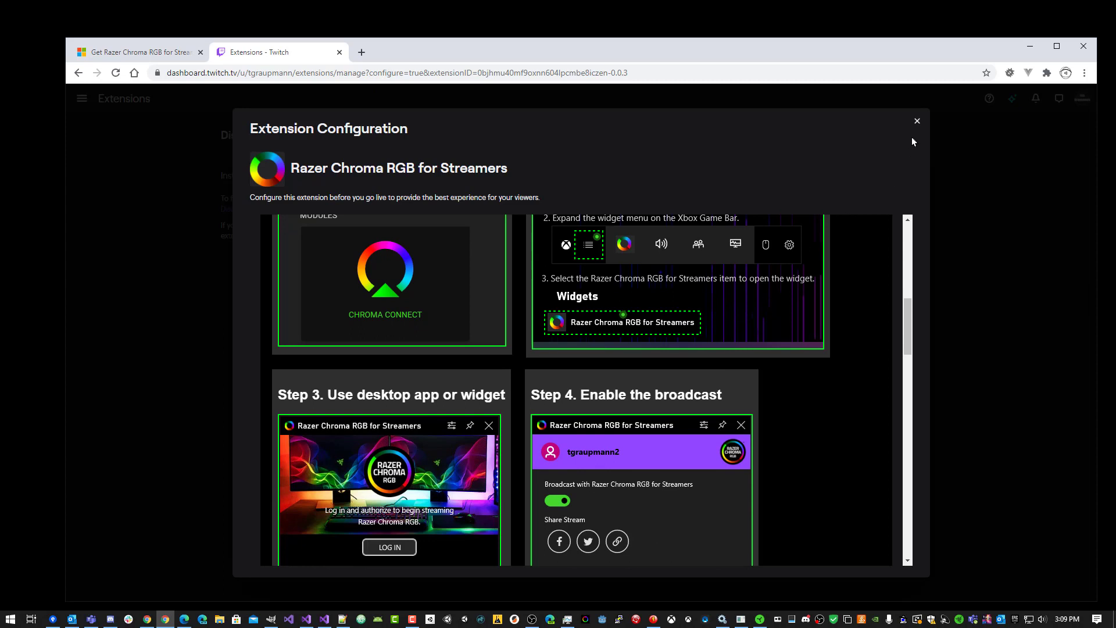
left_click(917, 121)
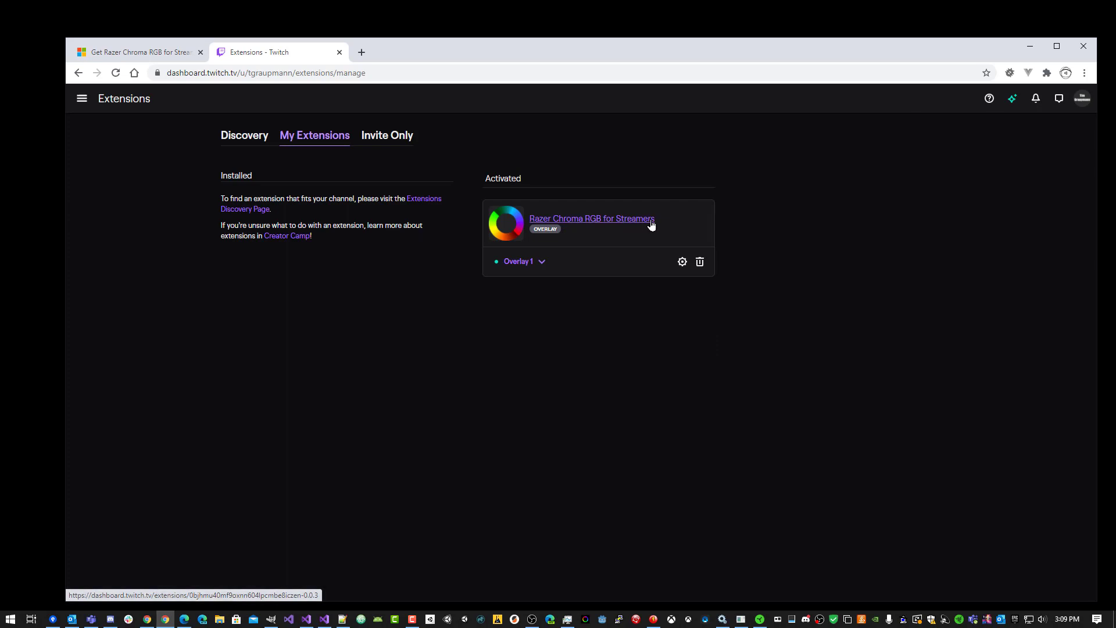
Set Razer Chroma RGB for Streamers as Overlay 1 and dismiss the confirmation
left_click(523, 262)
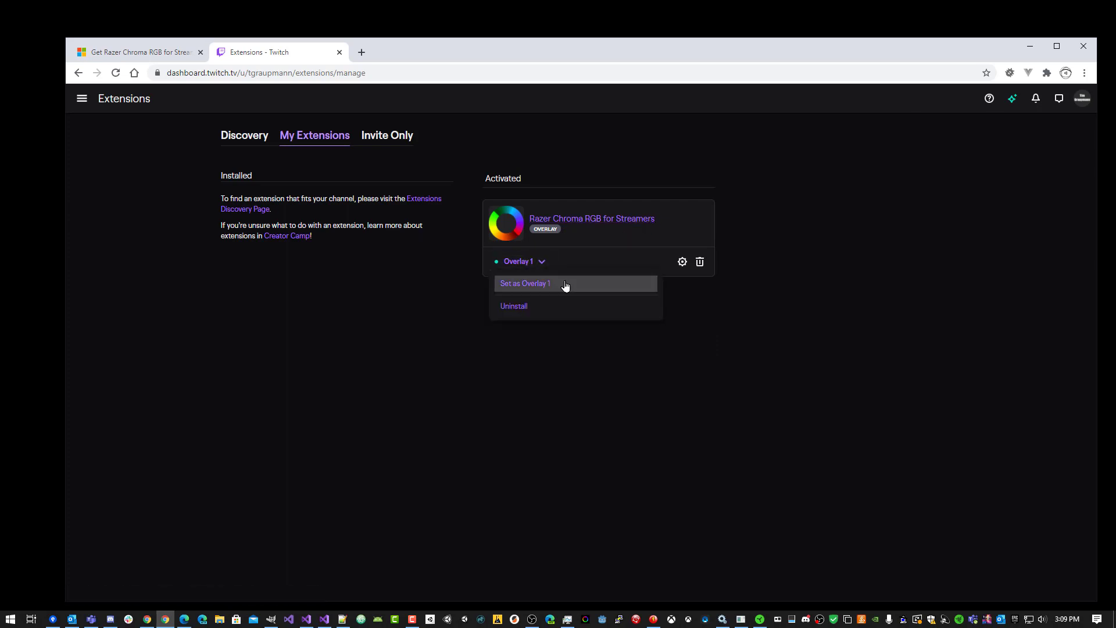
left_click(562, 284)
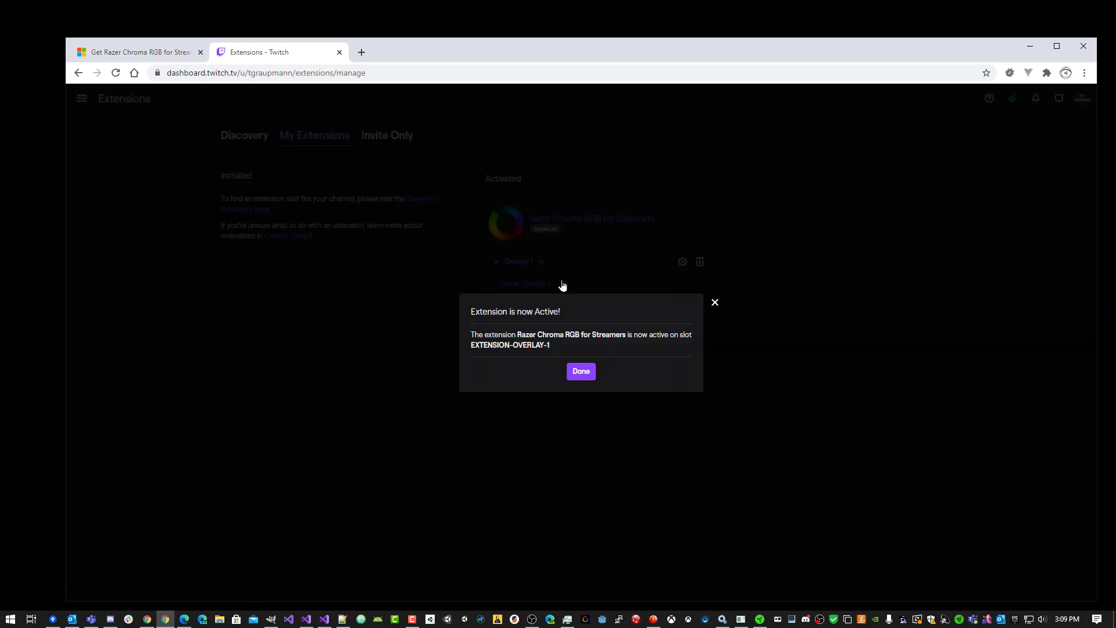
left_click(581, 373)
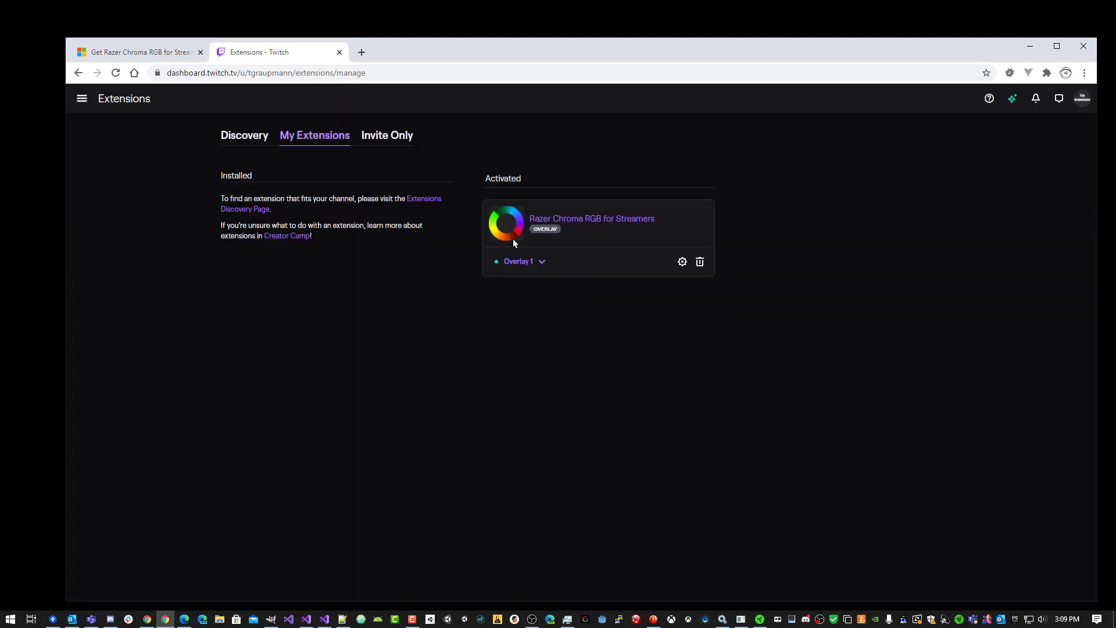
Close the extensions tab, then close the widget's settings in Game Bar and open the Twitch channel
middle_click(273, 52)
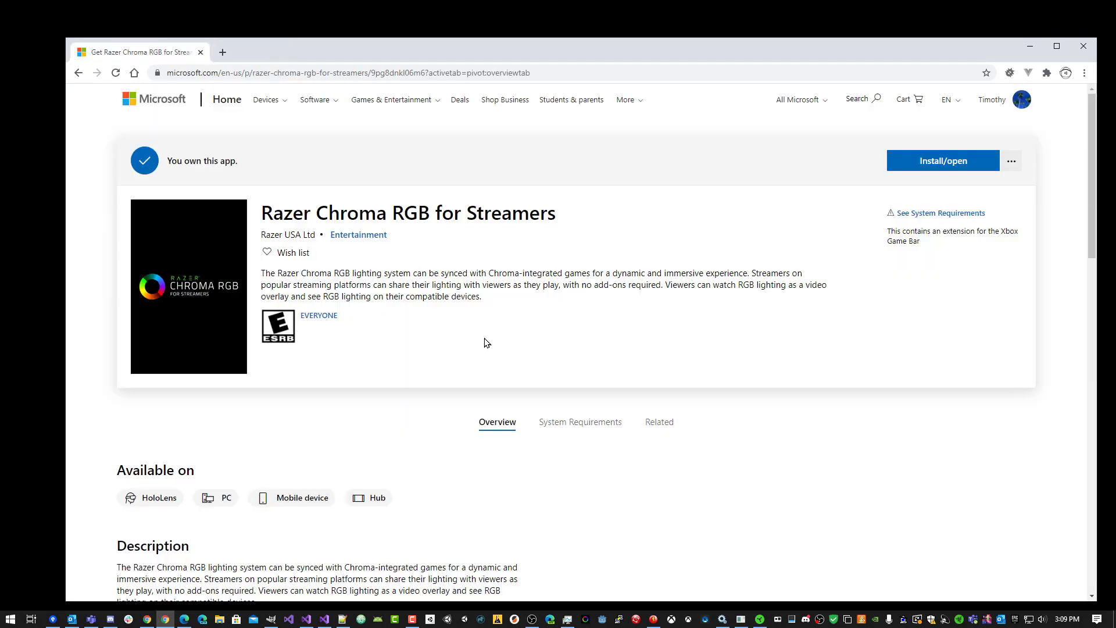
key("super+g")
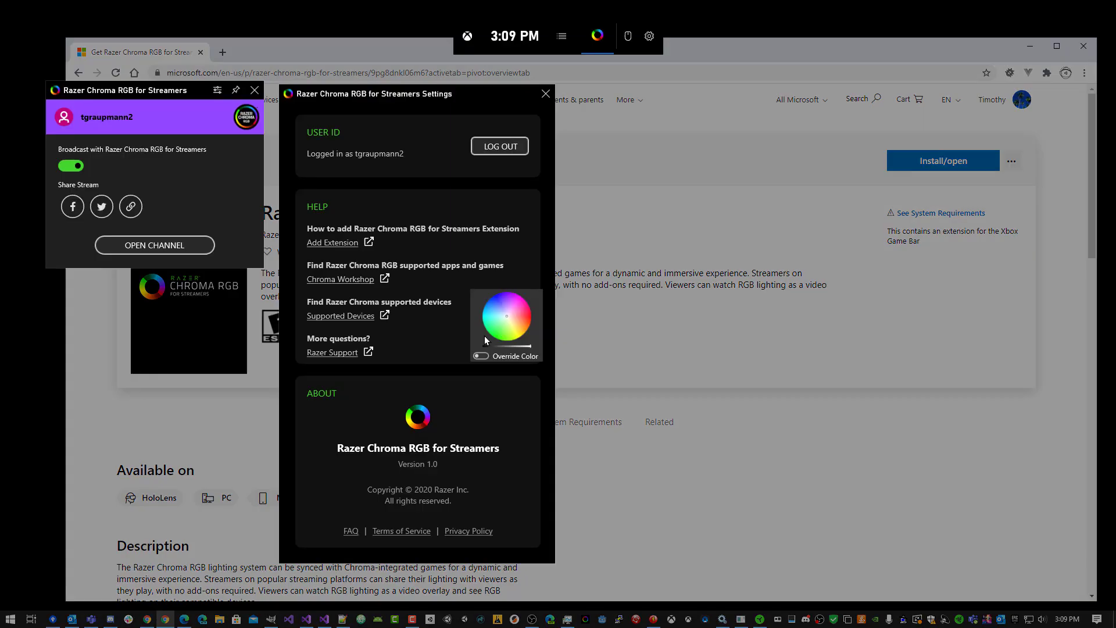
left_click(545, 94)
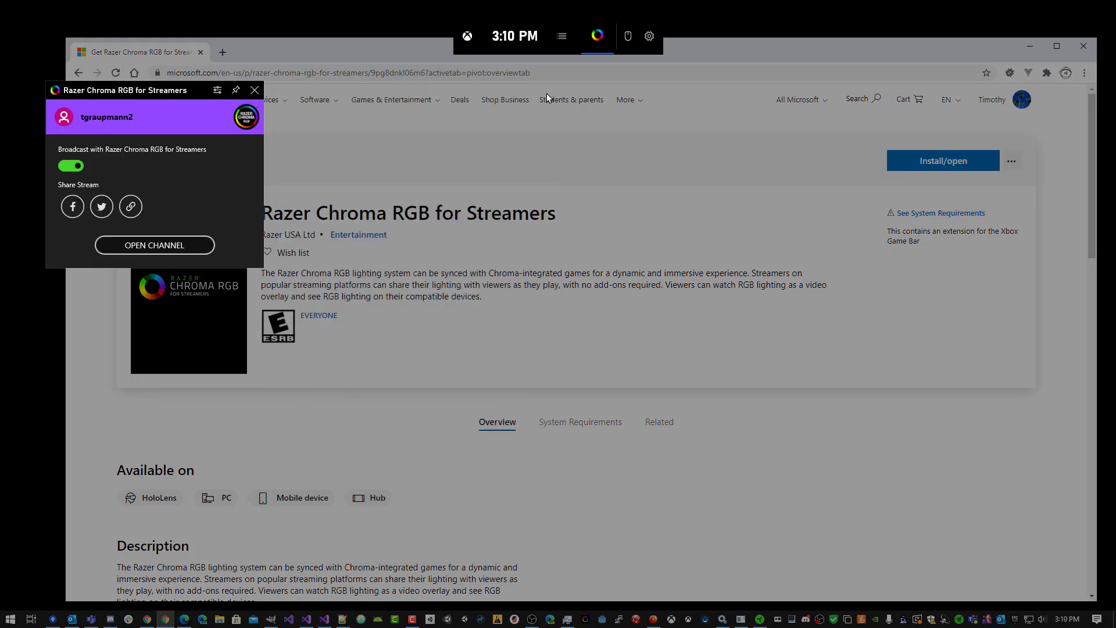
left_click(165, 248)
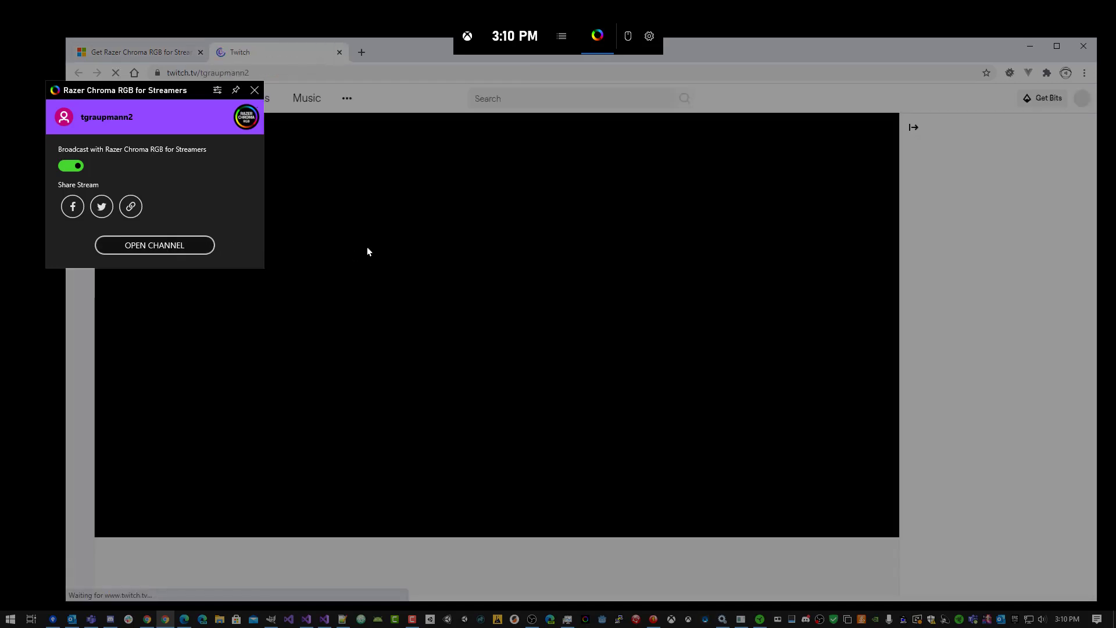
On the live channel, move the mousepad overlay, reset the default layout, and toggle the device overlay off and on
left_click(302, 50)
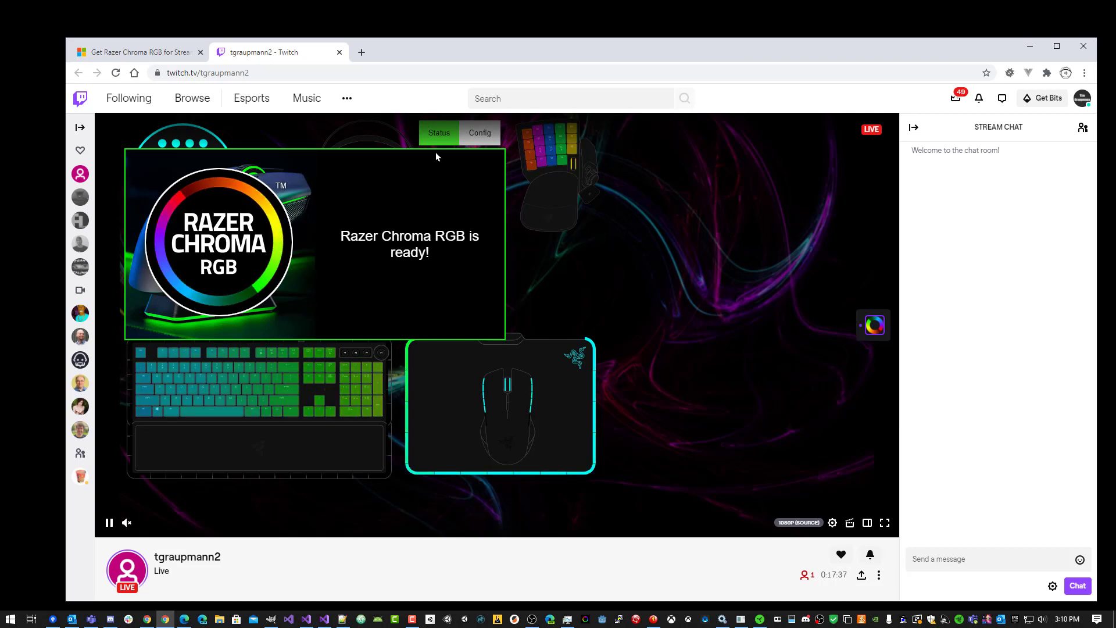
left_click(479, 133)
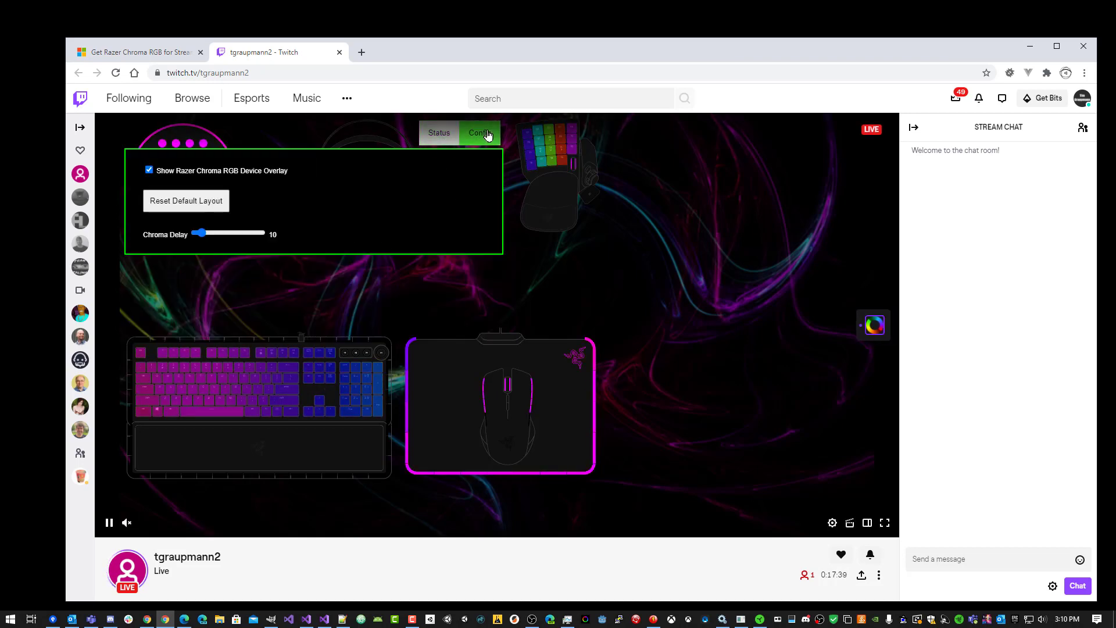
left_click_drag(428, 386, 518, 356)
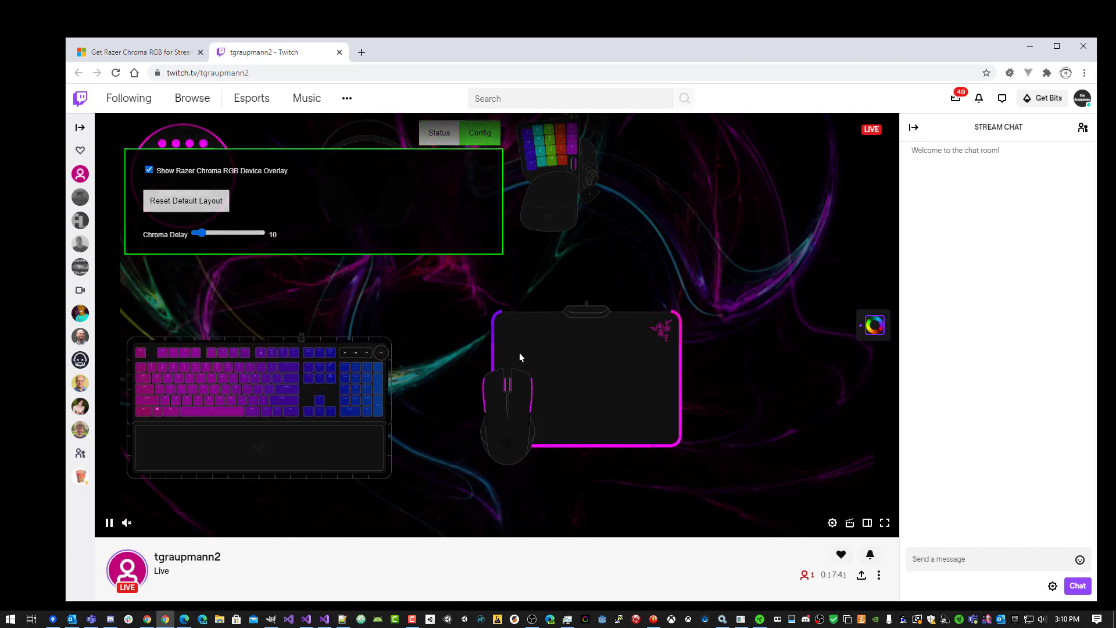
left_click(218, 200)
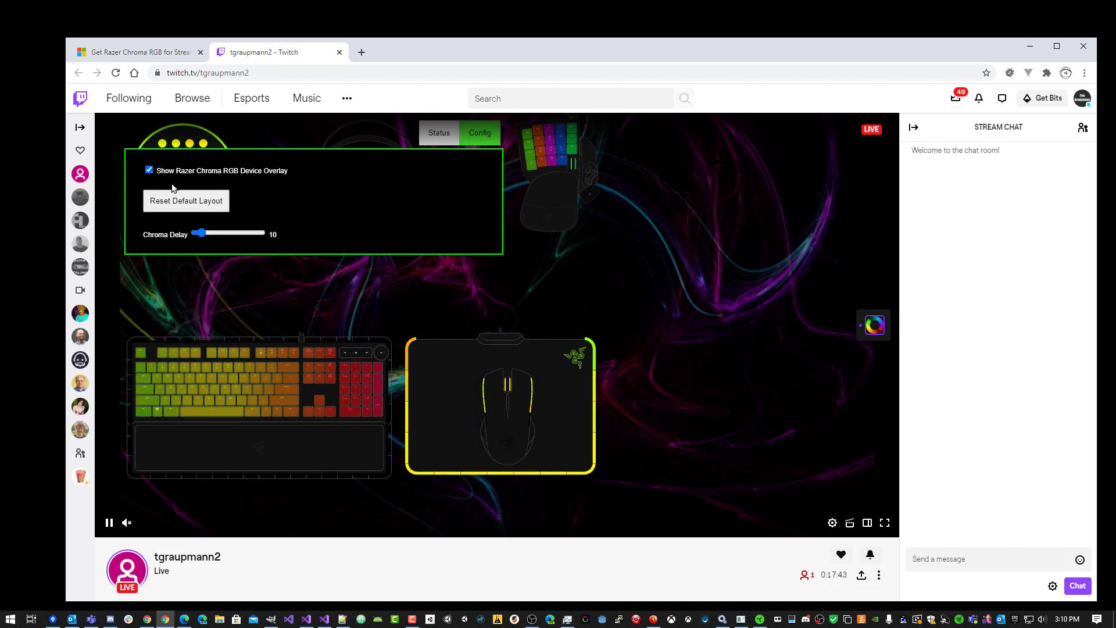
left_click(148, 172)
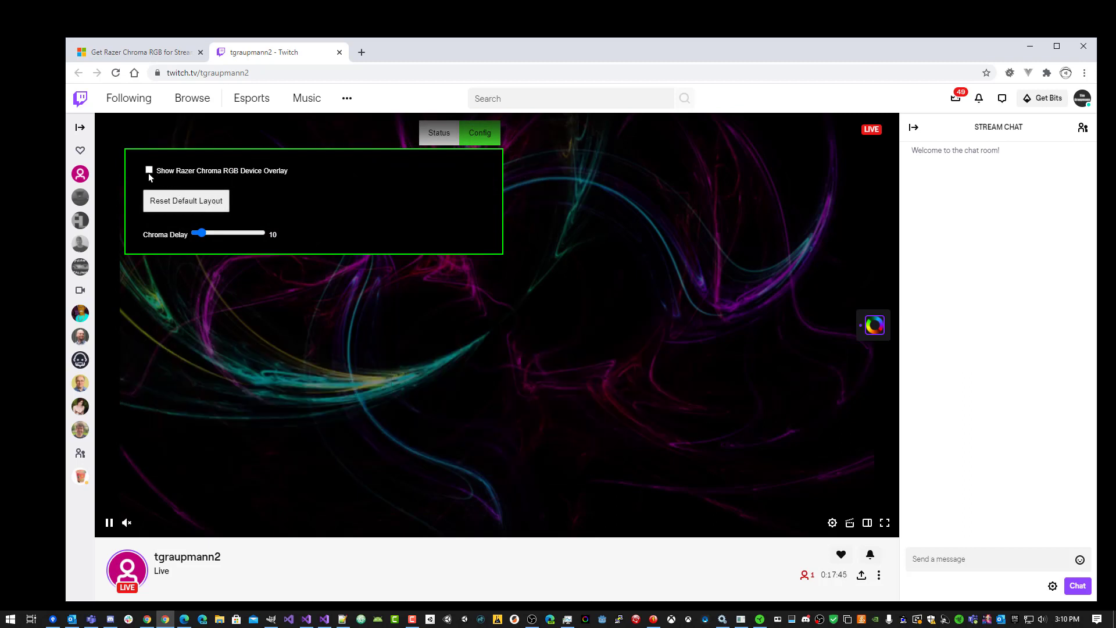
left_click(149, 170)
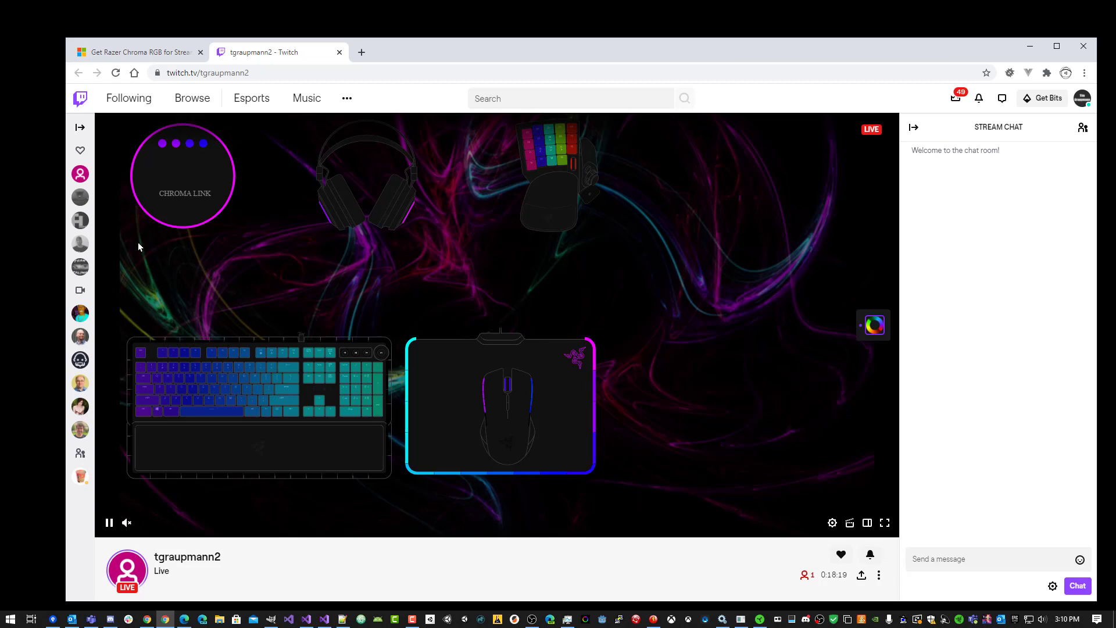
Play HelloFusion's Chroma sample effects on the stream overlay and watch the stream full screen
key("alt+Tab")
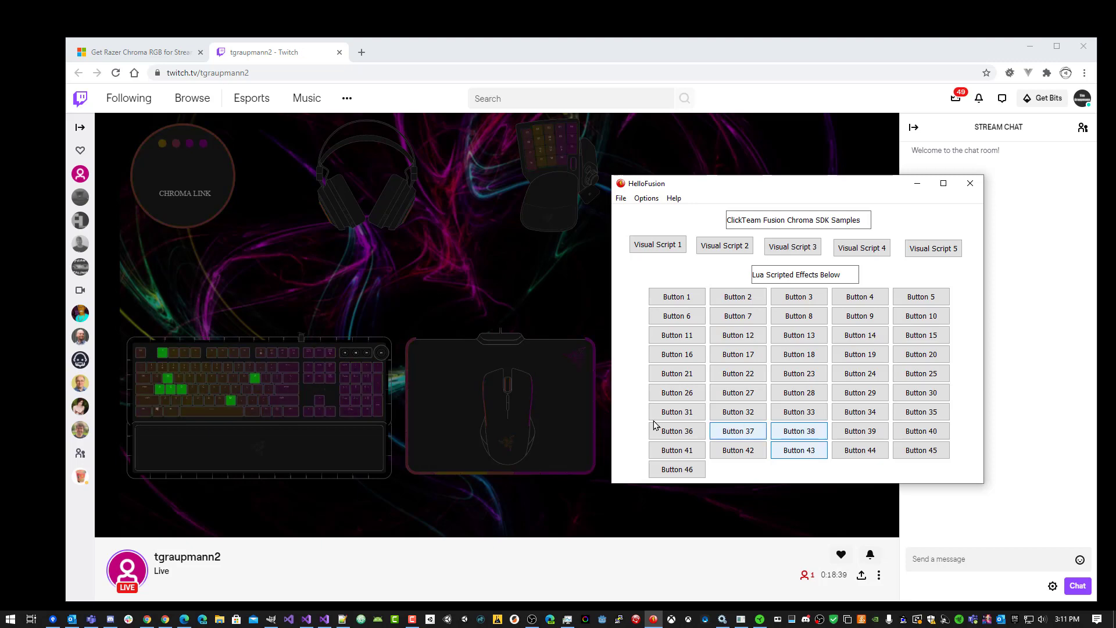
mouse_move(130, 259)
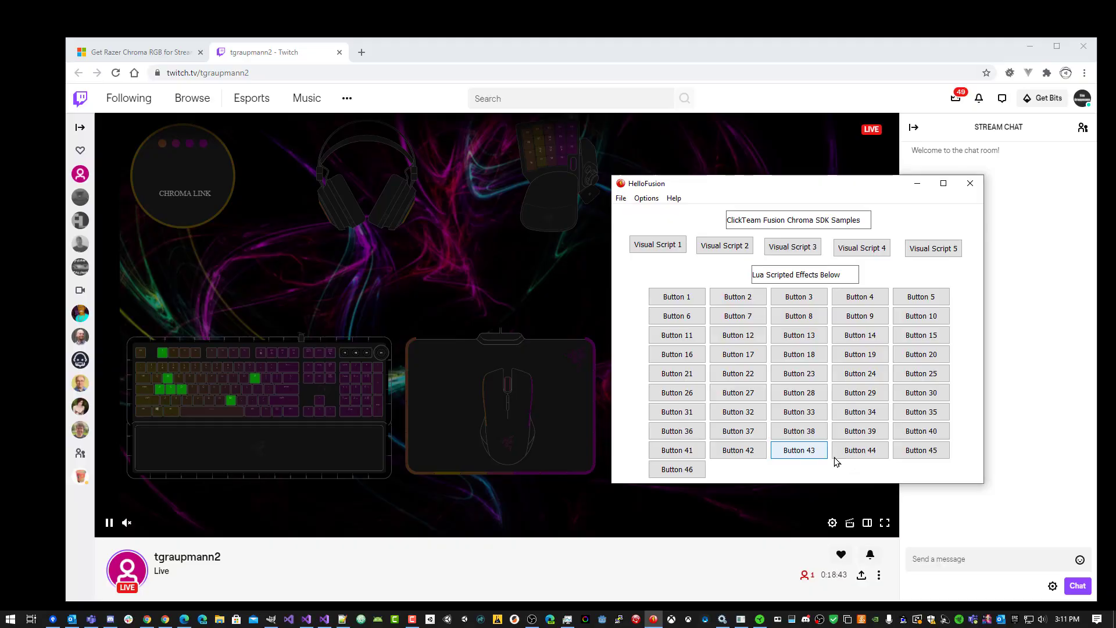
left_click(884, 523)
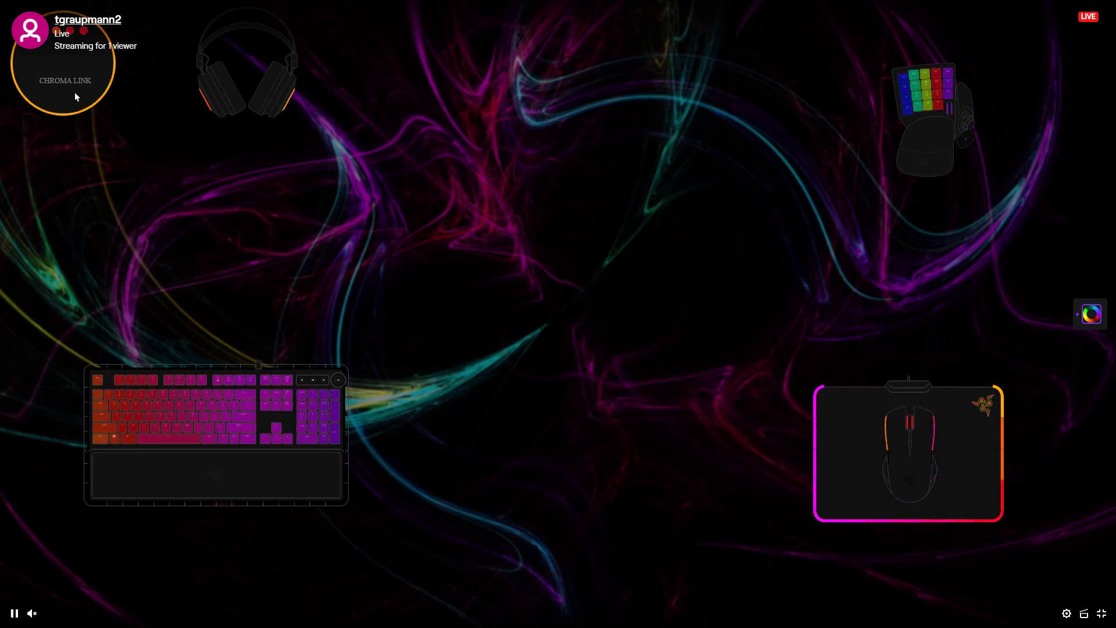
Move the Chroma Link widget down and right, exit full screen, and show the Game Bar Chroma widget
left_click_drag(74, 92, 274, 206)
key("Escape")
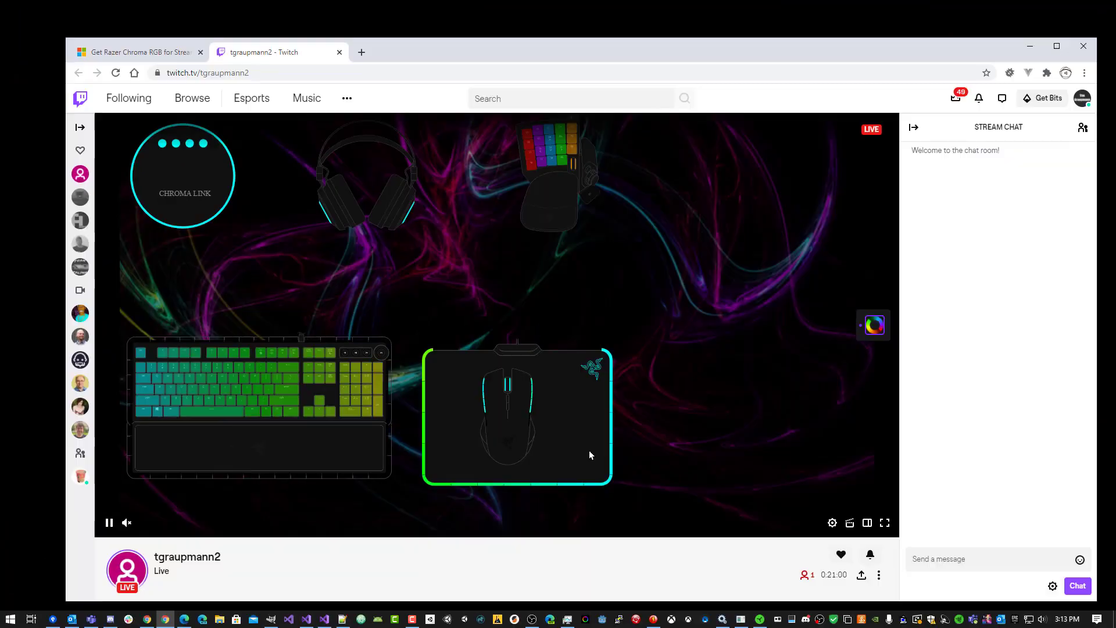
key("super+g")
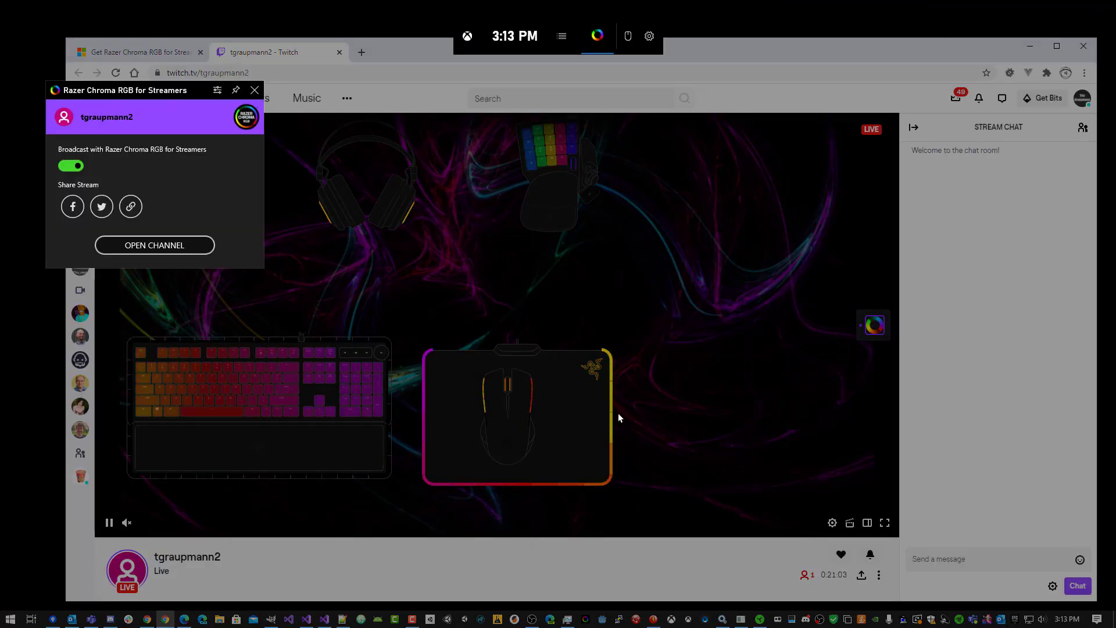
Switch off the Broadcast toggle in the Game Bar's Razer Chroma widget
left_click(66, 167)
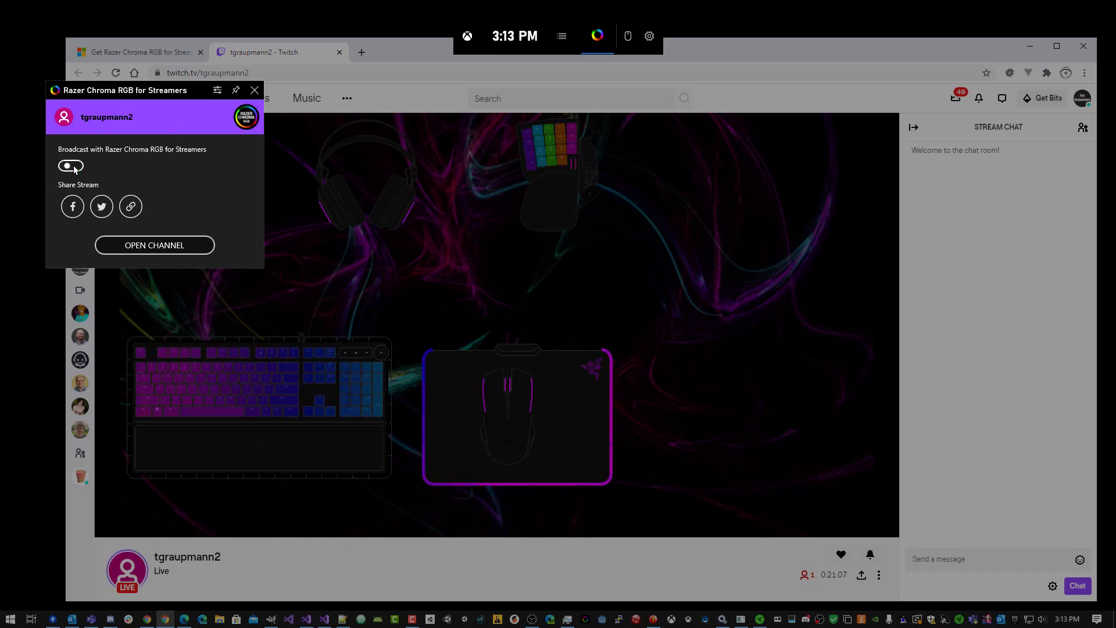